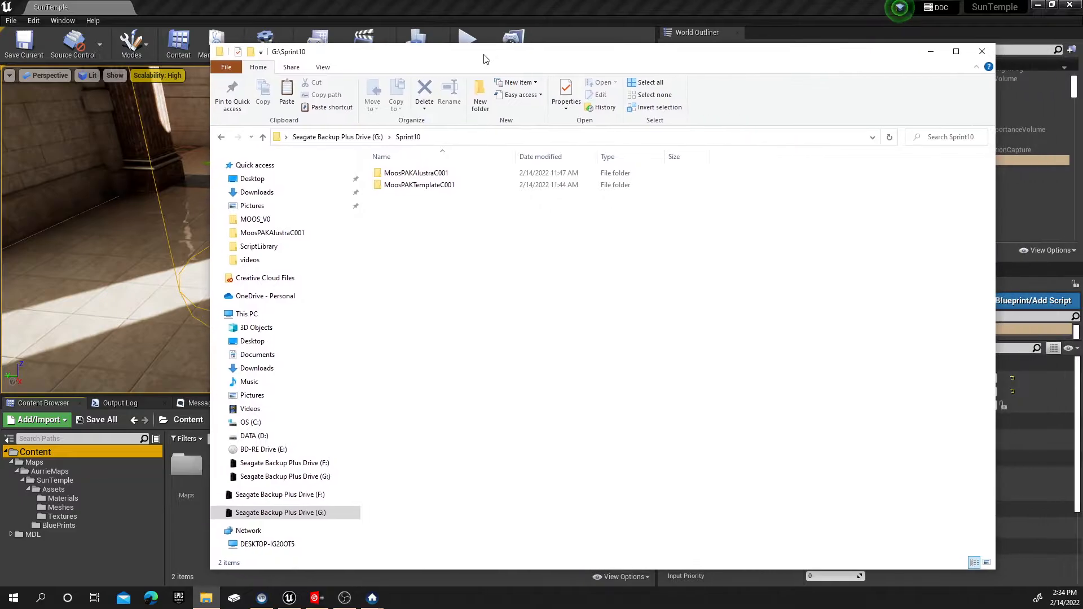
Duplicate the MoosPAKTemplateC001 folder within the Sprint10 folder
right_click(423, 186)
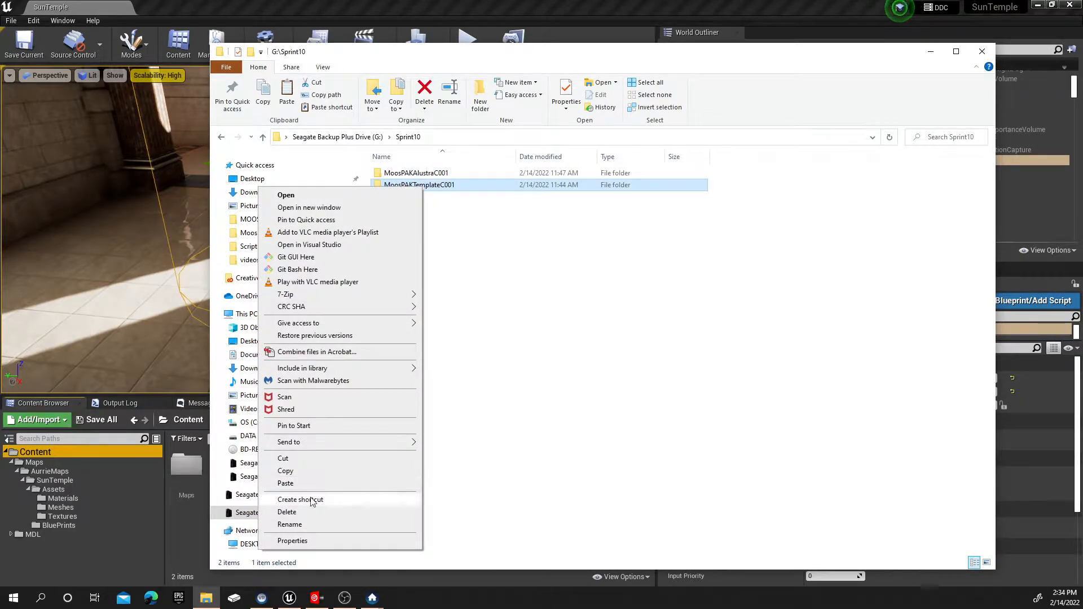
left_click(286, 470)
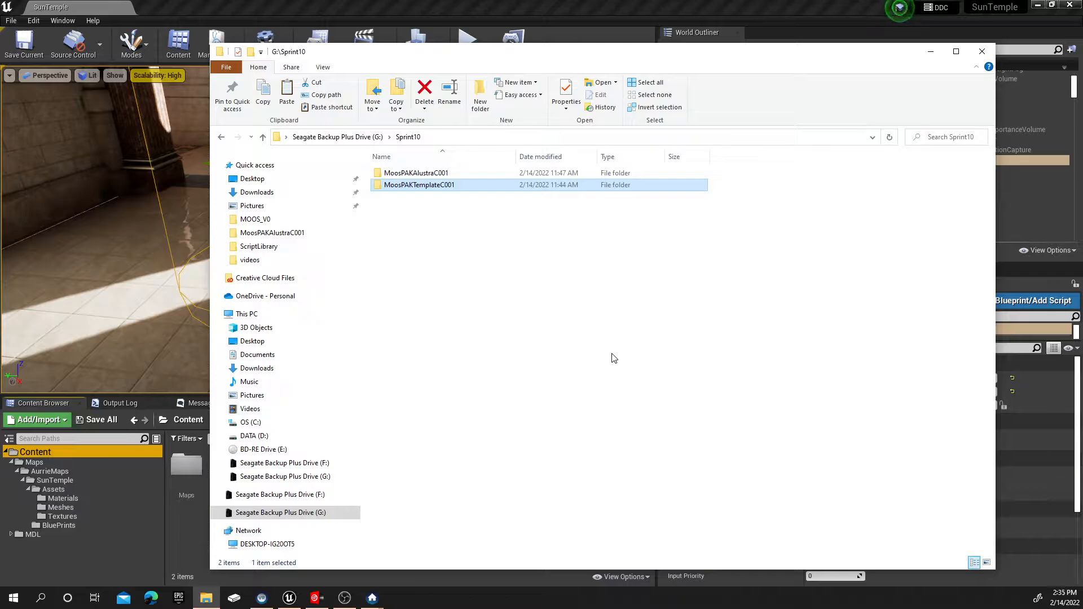
right_click(441, 221)
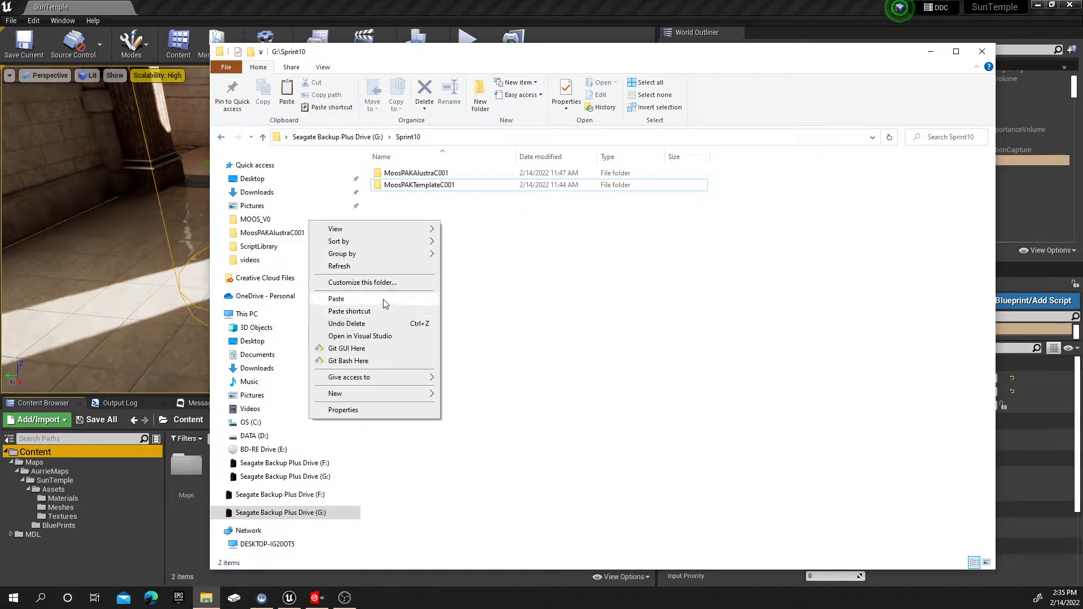
left_click(336, 299)
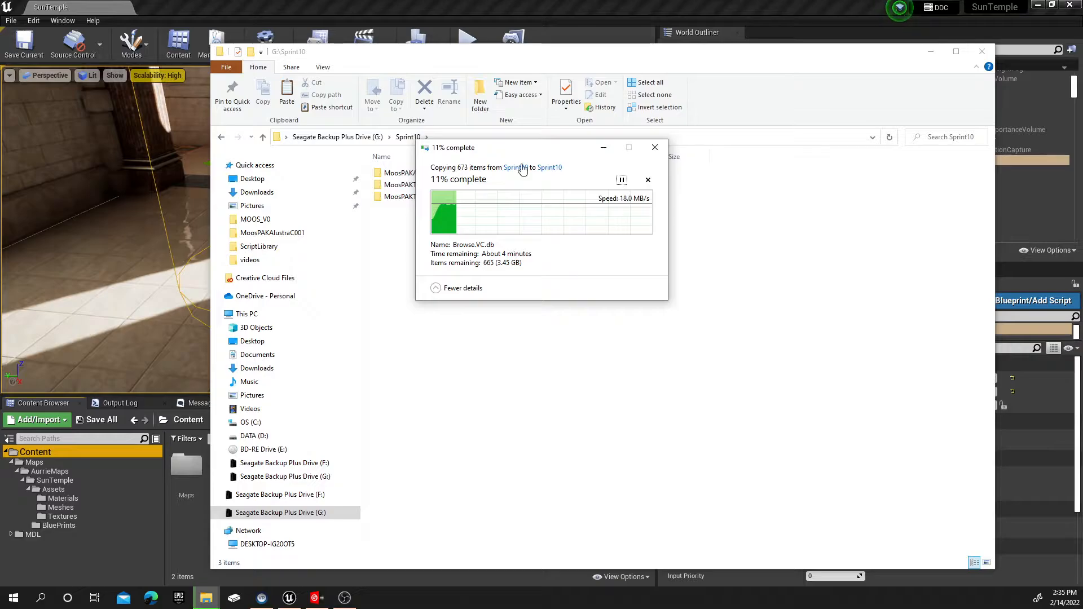
left_click(106, 568)
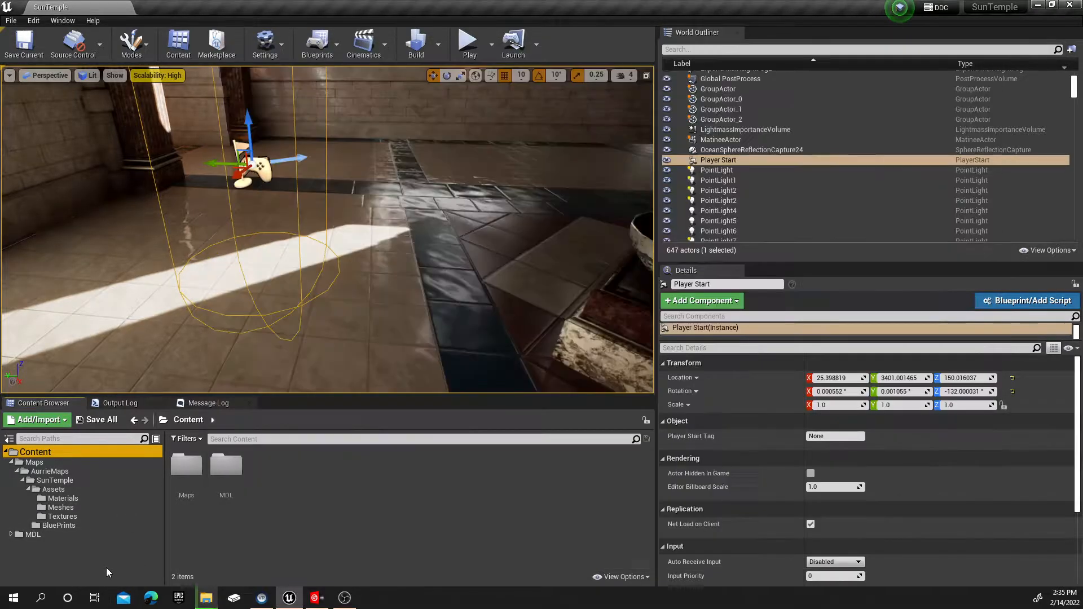
right_click(40, 454)
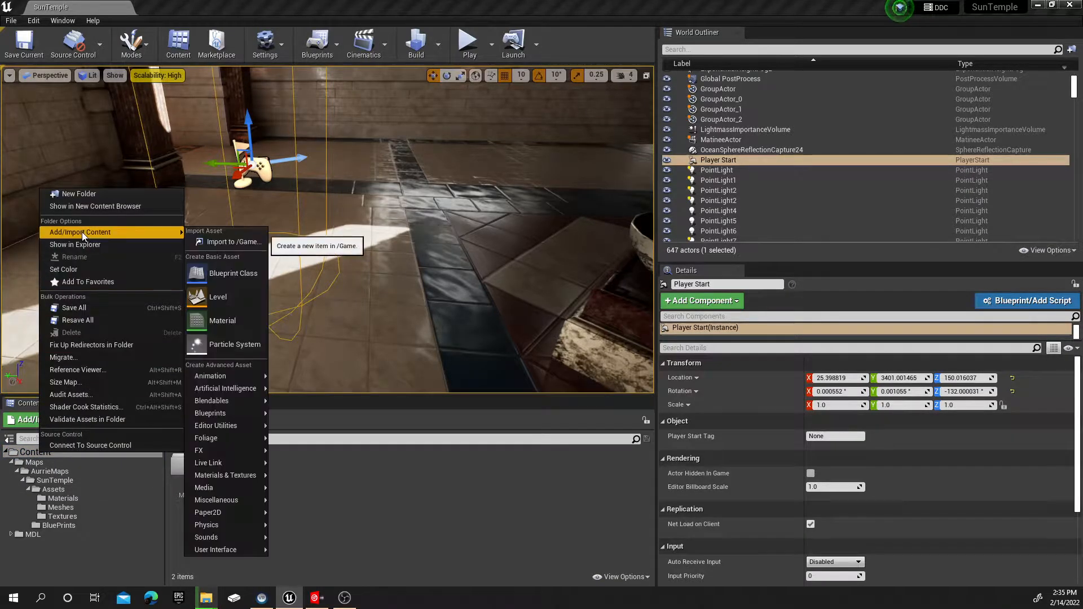
left_click(85, 357)
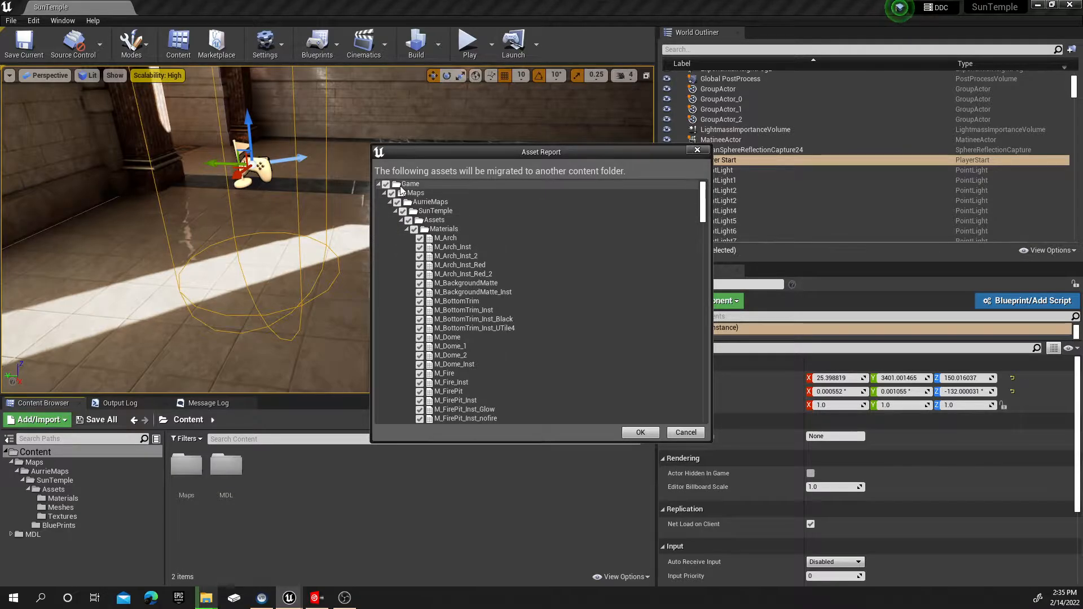
left_click(384, 193)
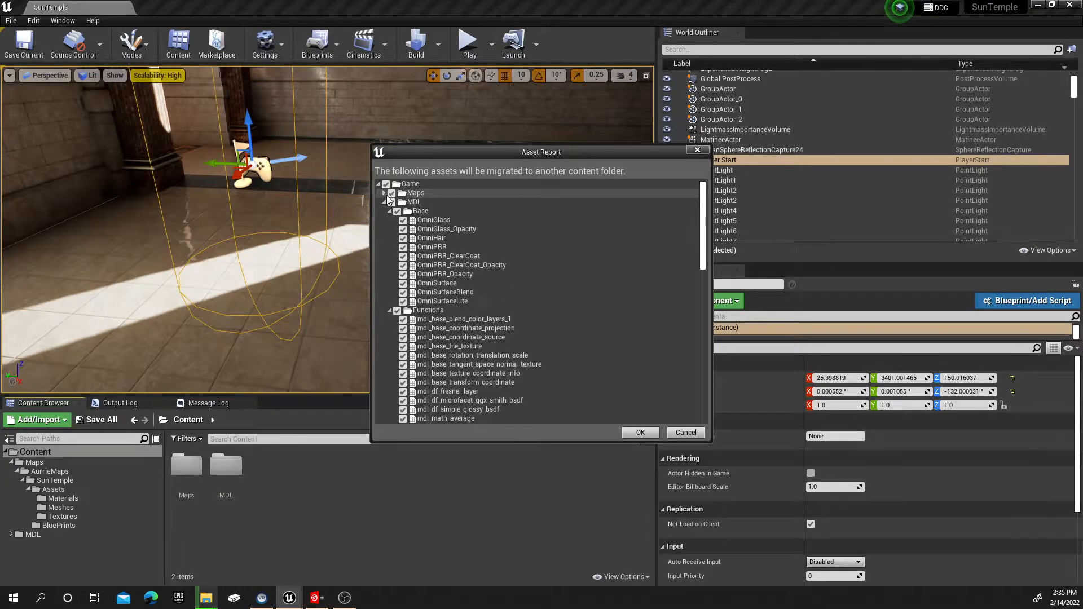
left_click(392, 203)
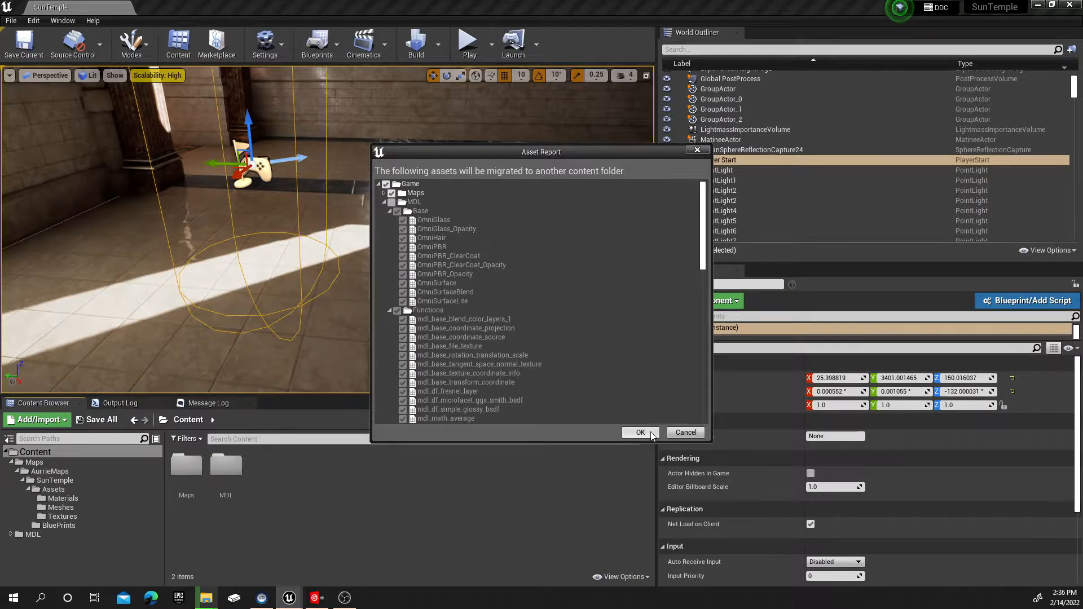
left_click(684, 433)
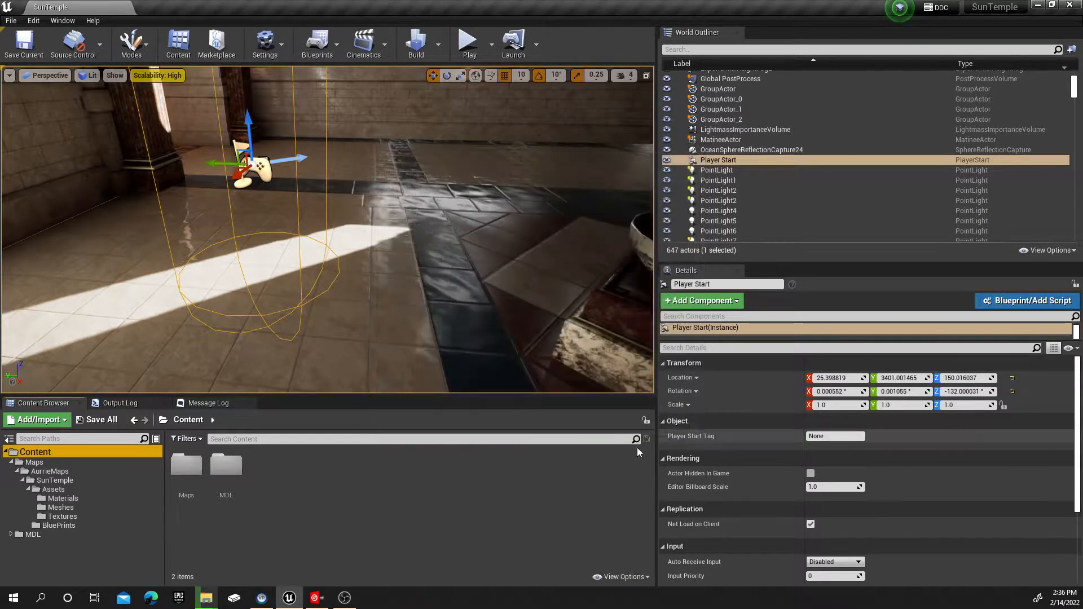
In the Unreal Editor, examine the list of assets that migrating the SunTemple level from Maps/AurrieMaps/SunTemple would include, then close the report
left_click(186, 468)
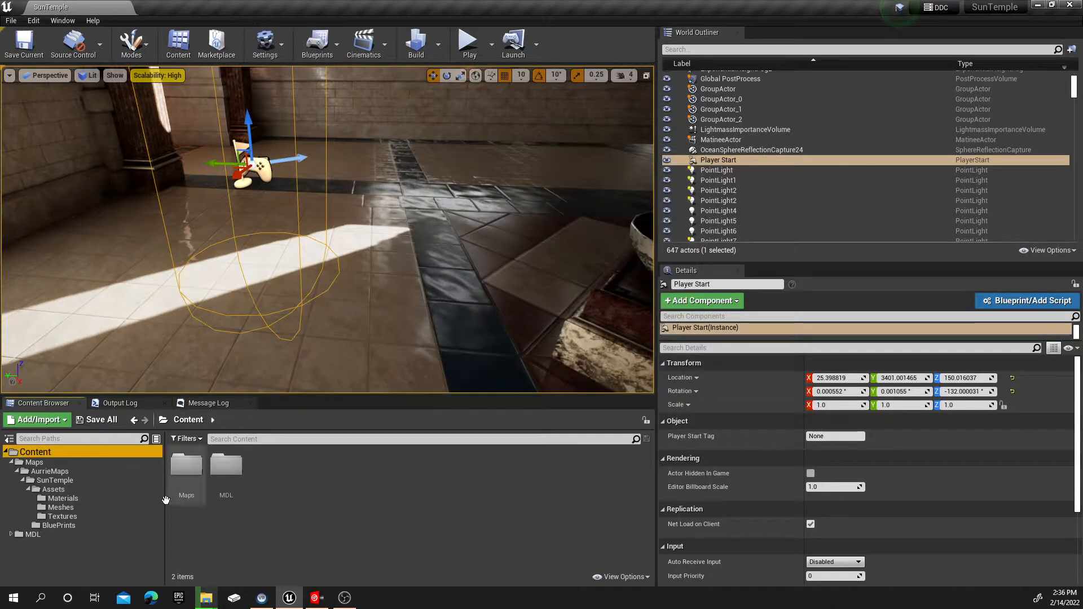
double_click(187, 468)
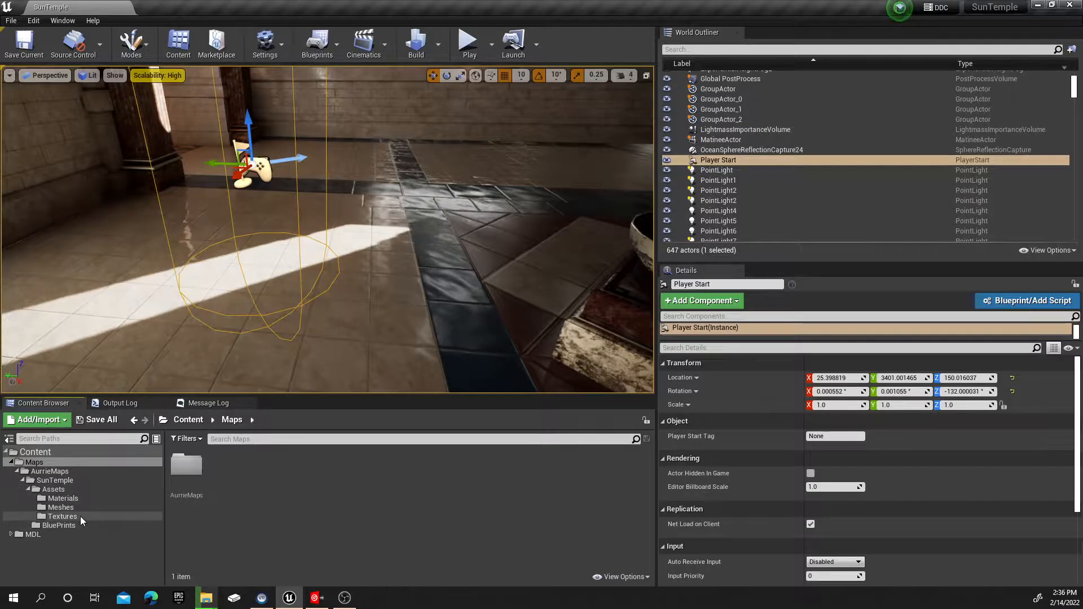
left_click(49, 481)
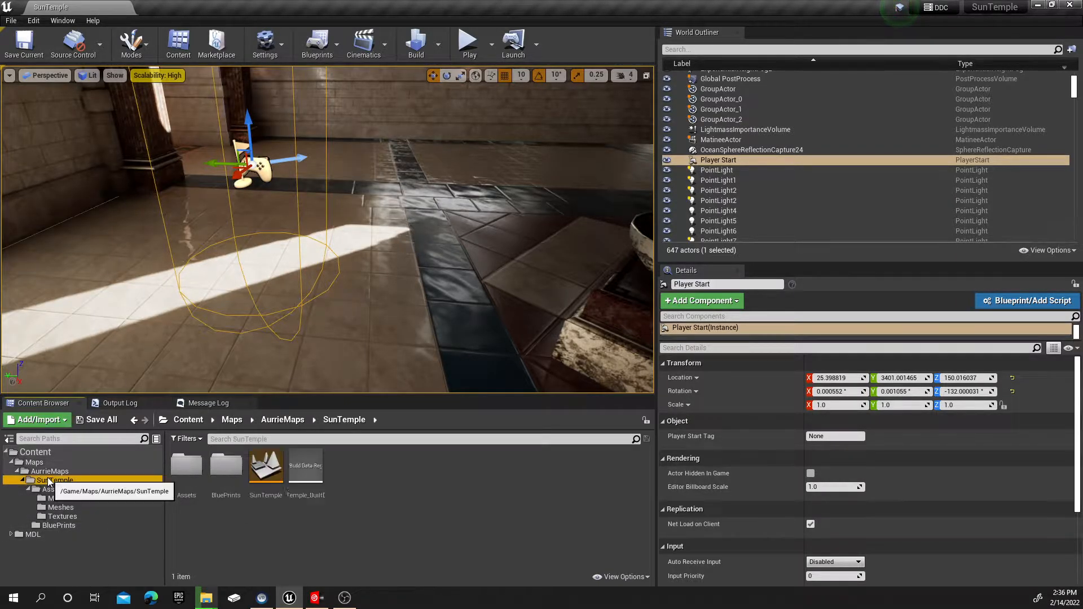
right_click(268, 464)
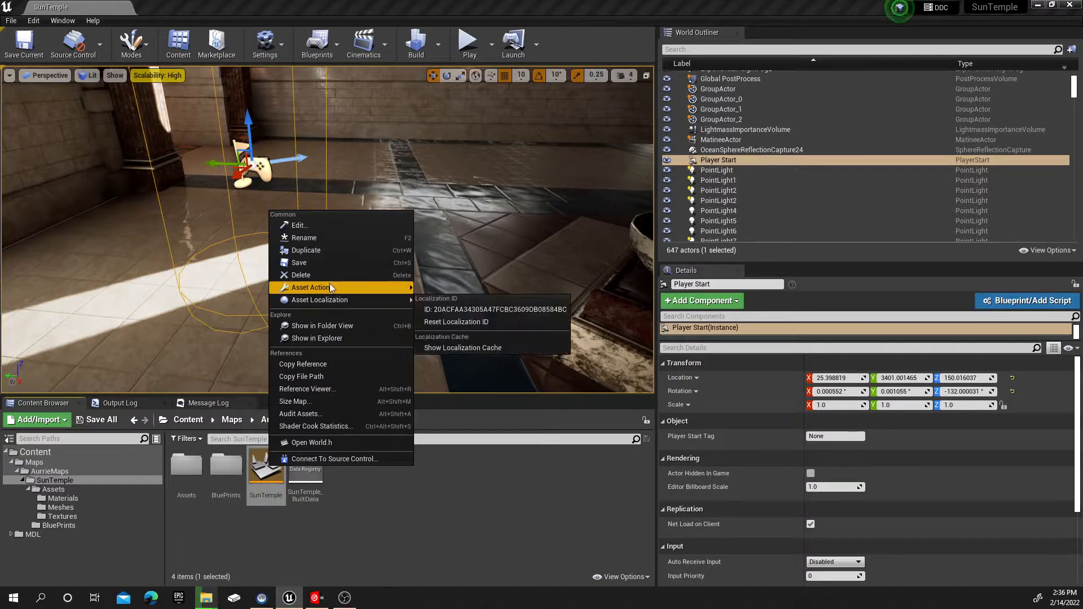
mouse_move(338, 287)
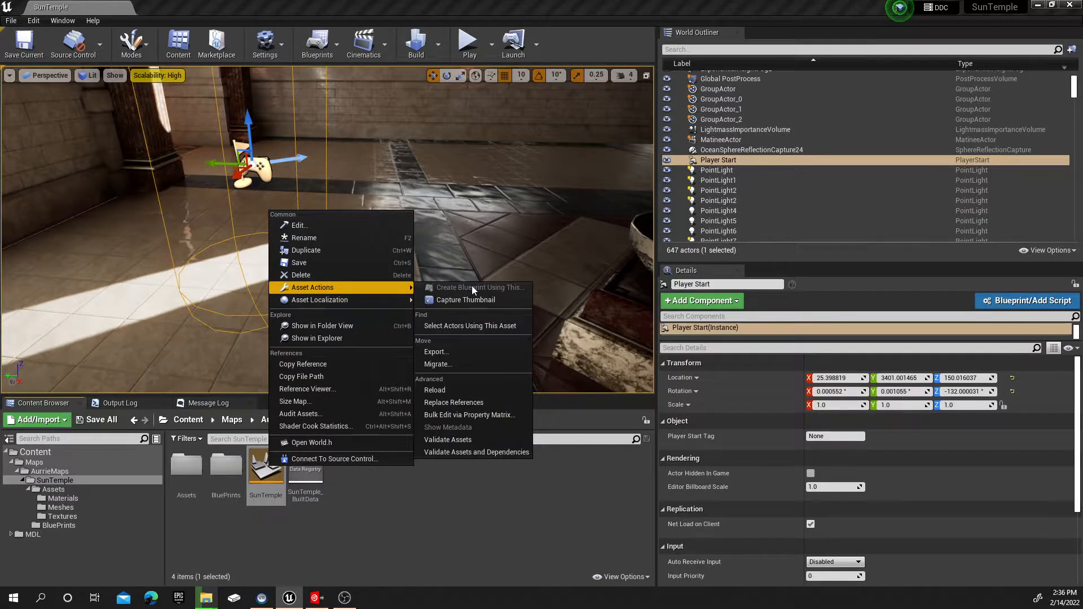
left_click(440, 364)
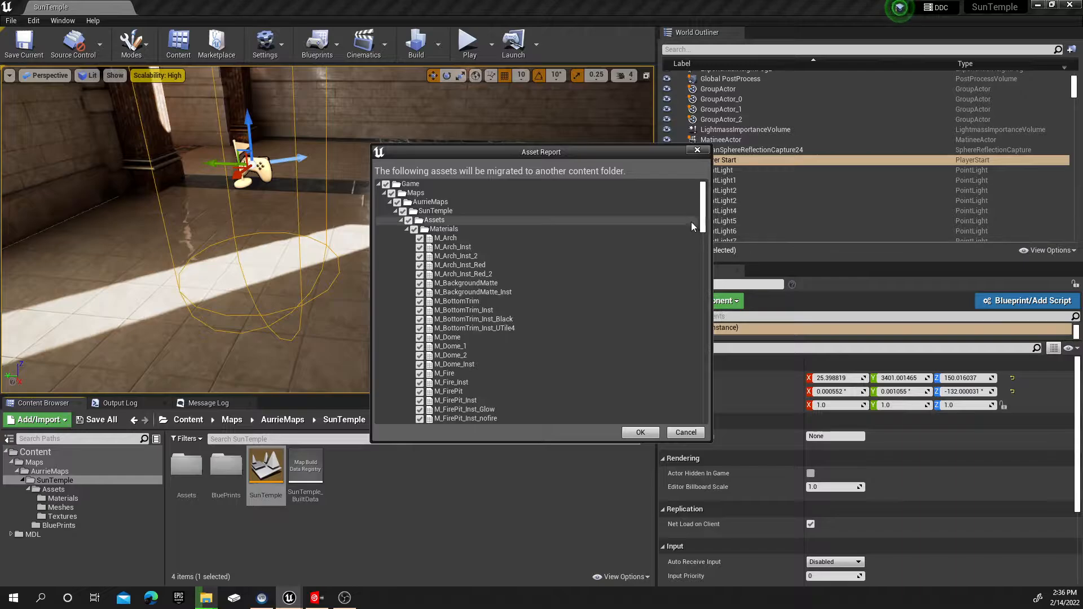
left_click_drag(702, 225, 700, 442)
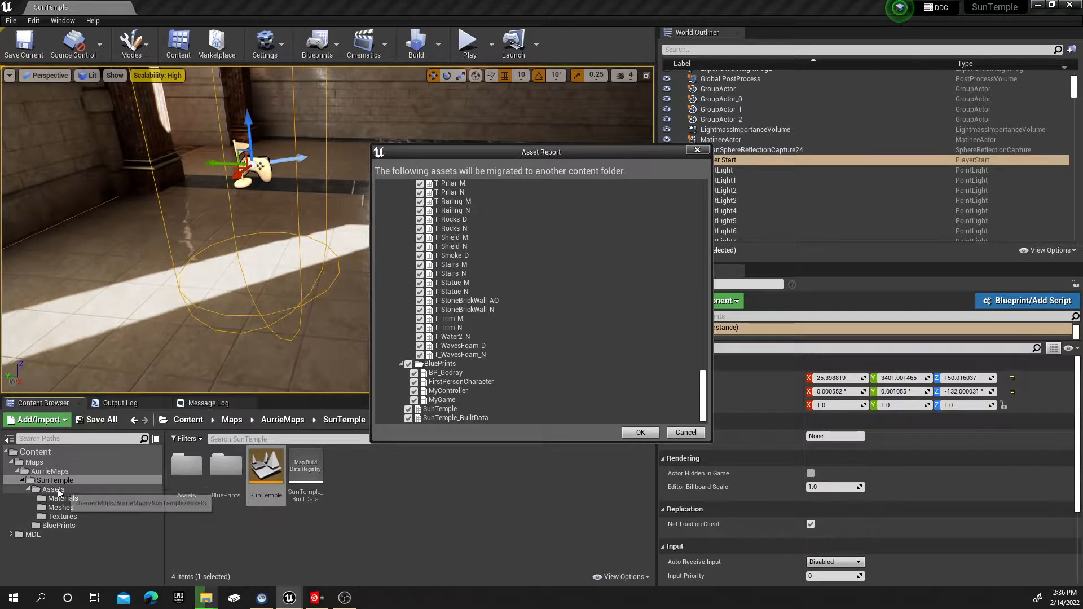
left_click(686, 432)
left_click(36, 452)
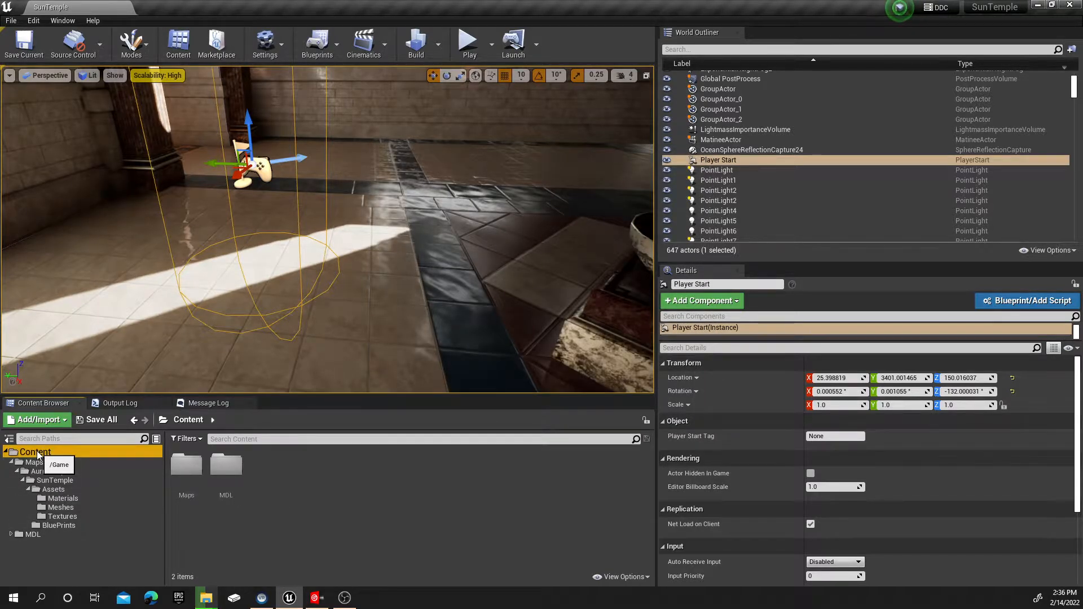
right_click(37, 453)
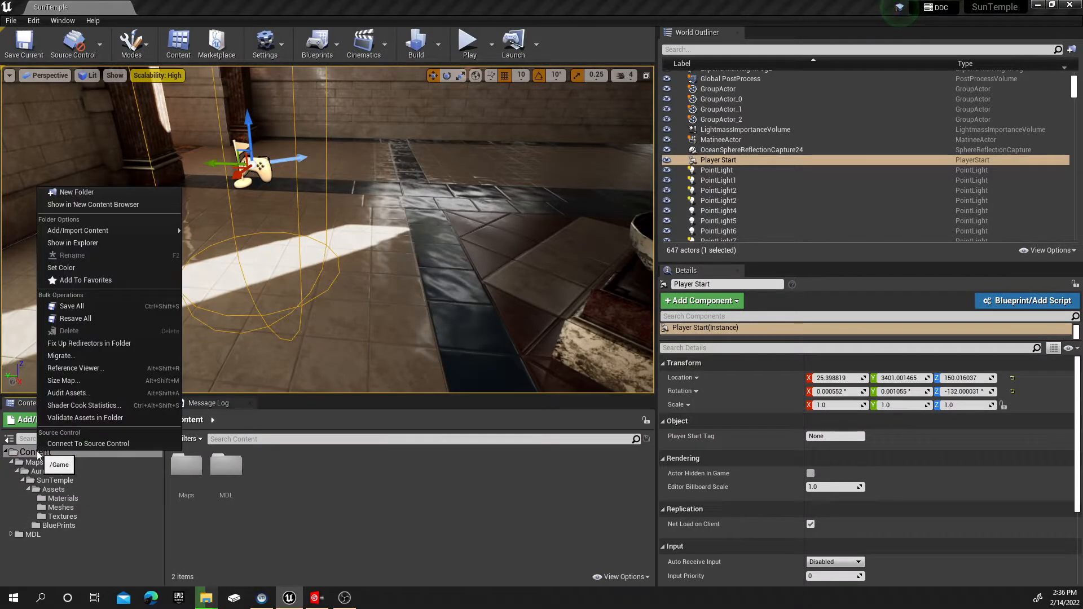
left_click(75, 367)
left_click(809, 129)
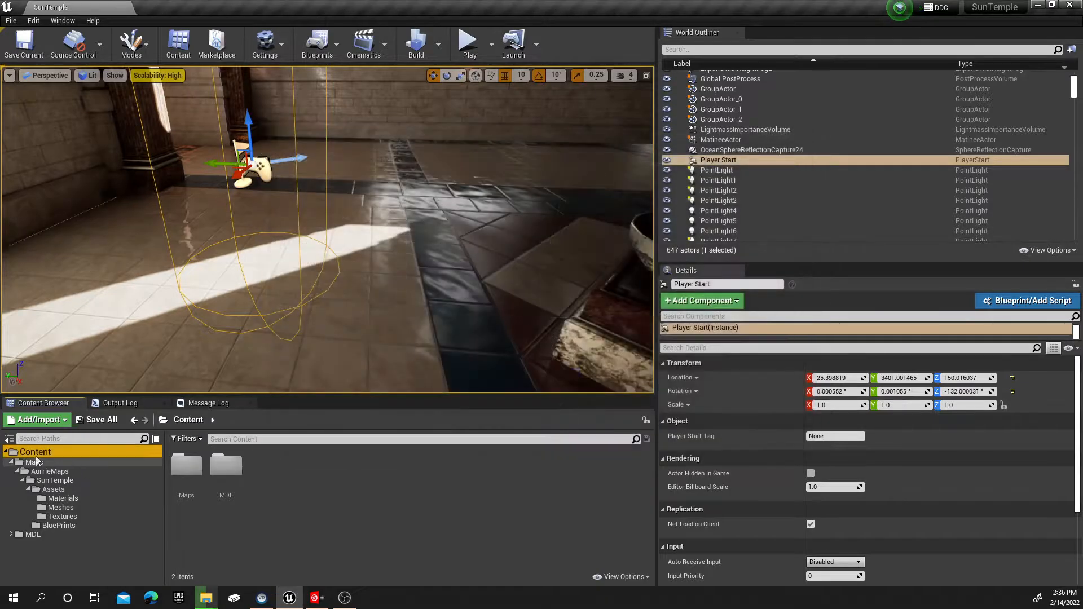
right_click(40, 456)
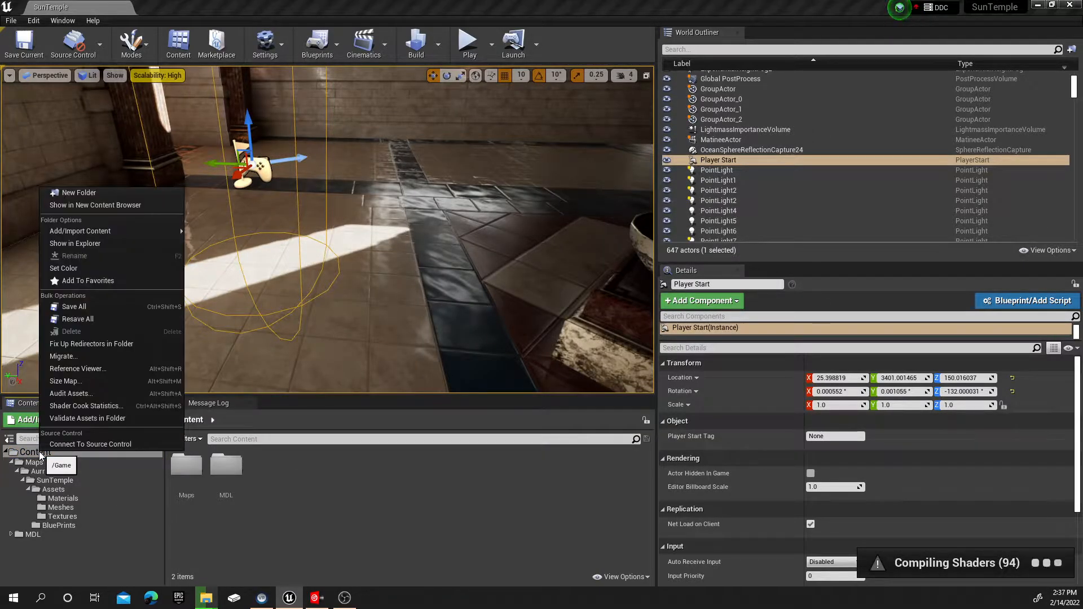
left_click(63, 356)
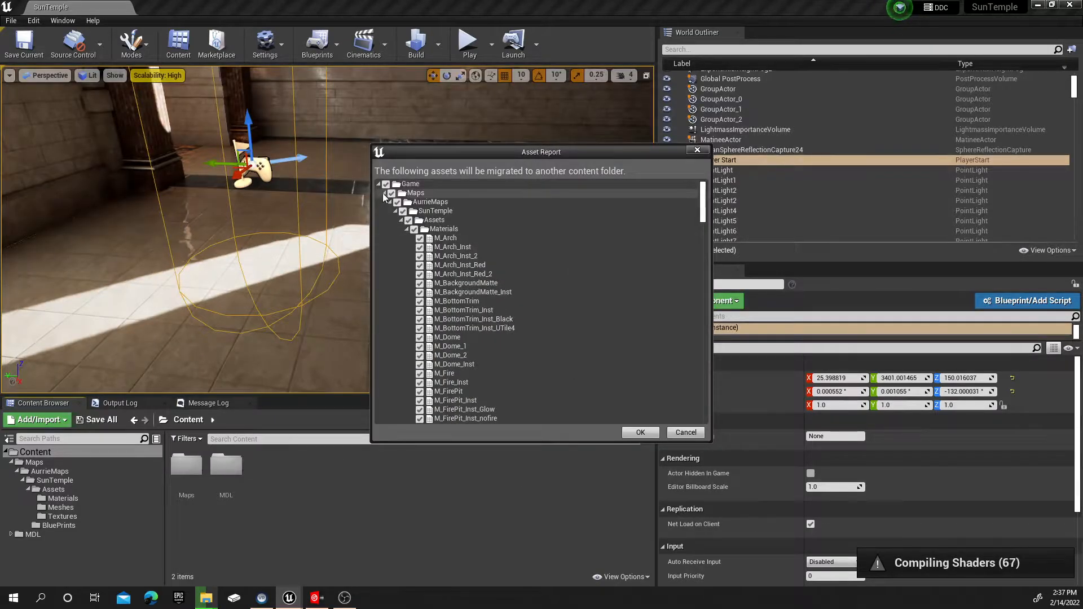
left_click(384, 193)
left_click(391, 203)
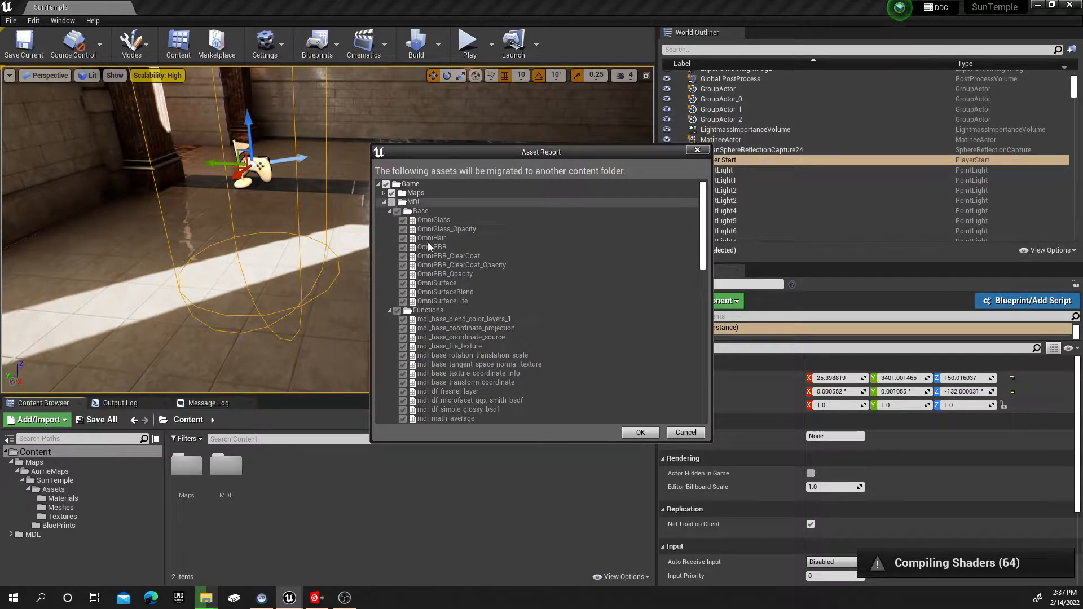
left_click(685, 432)
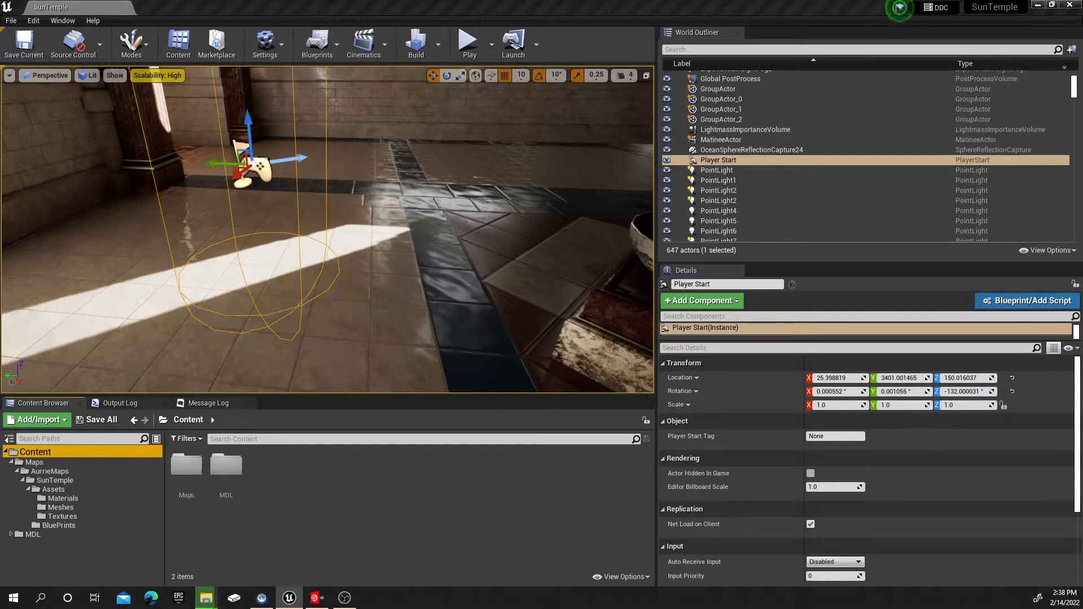
Switch to File Explorer and rename the copied MoosPAKTemplateC001 folder in Sprint10 as MoosPAKSunTempleC001
key("alt+Tab")
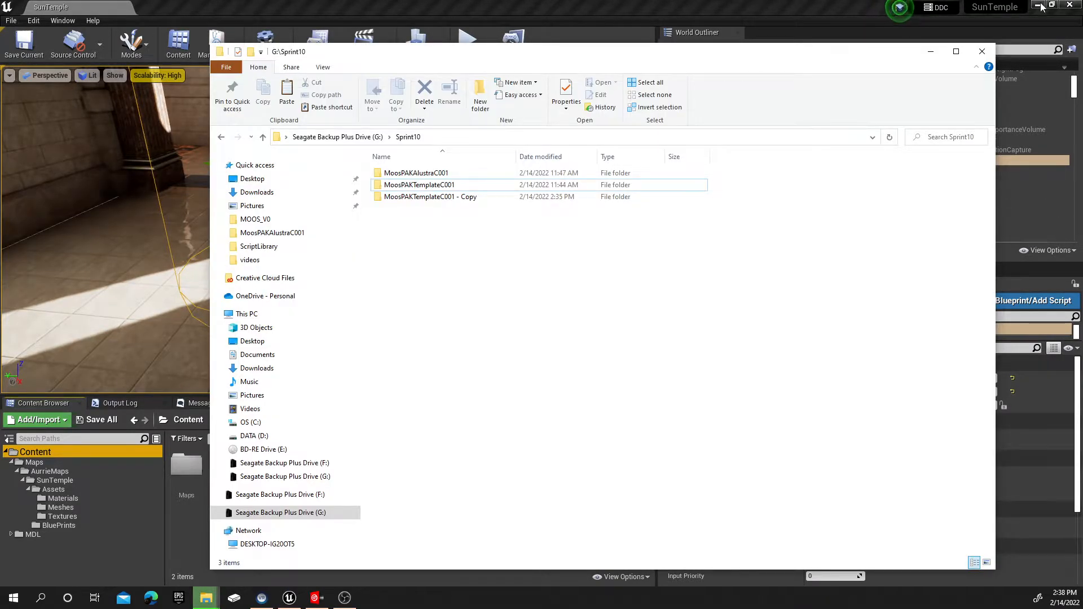
left_click_drag(722, 57, 700, 53)
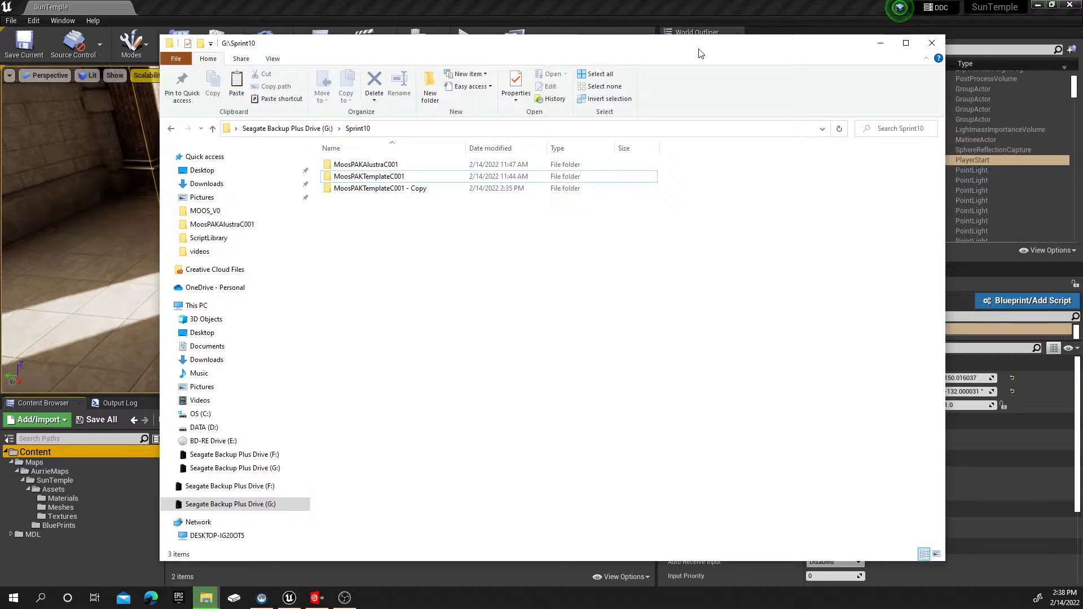
left_click(389, 178)
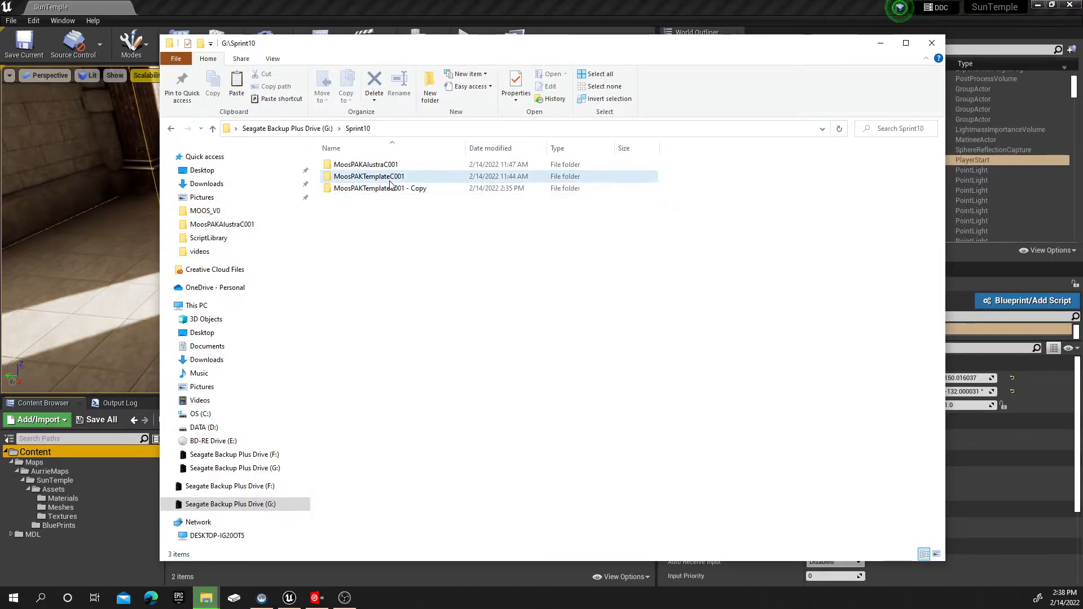
left_click(391, 189)
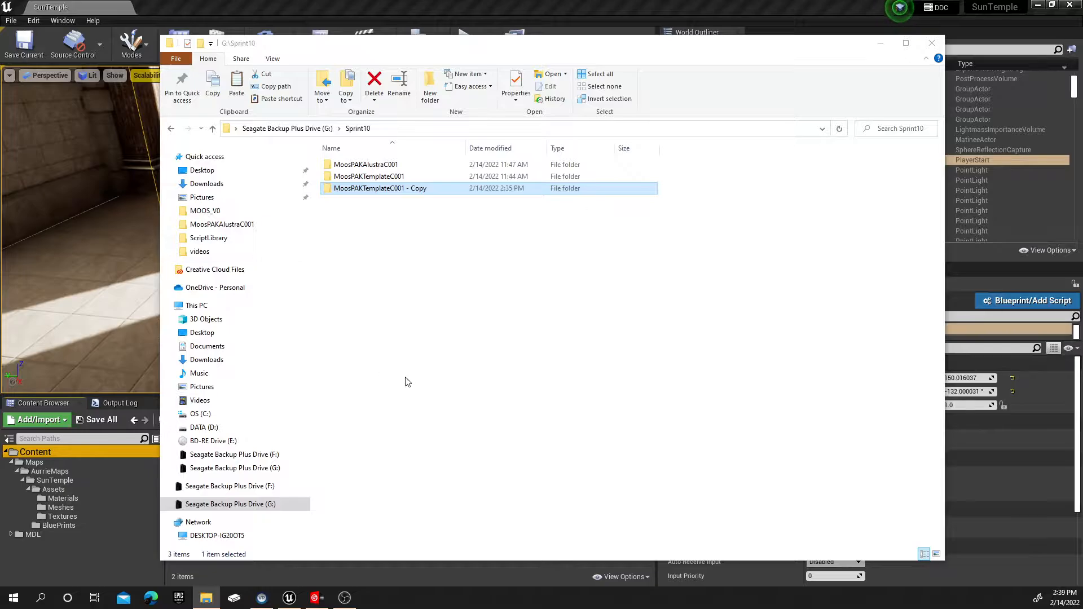
right_click(394, 189)
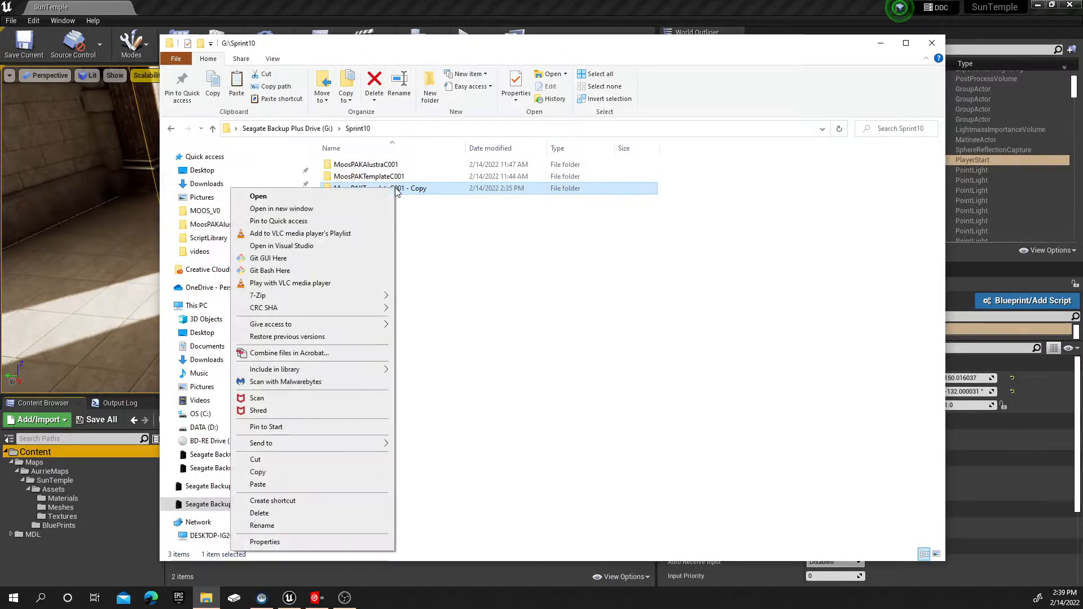
left_click(278, 525)
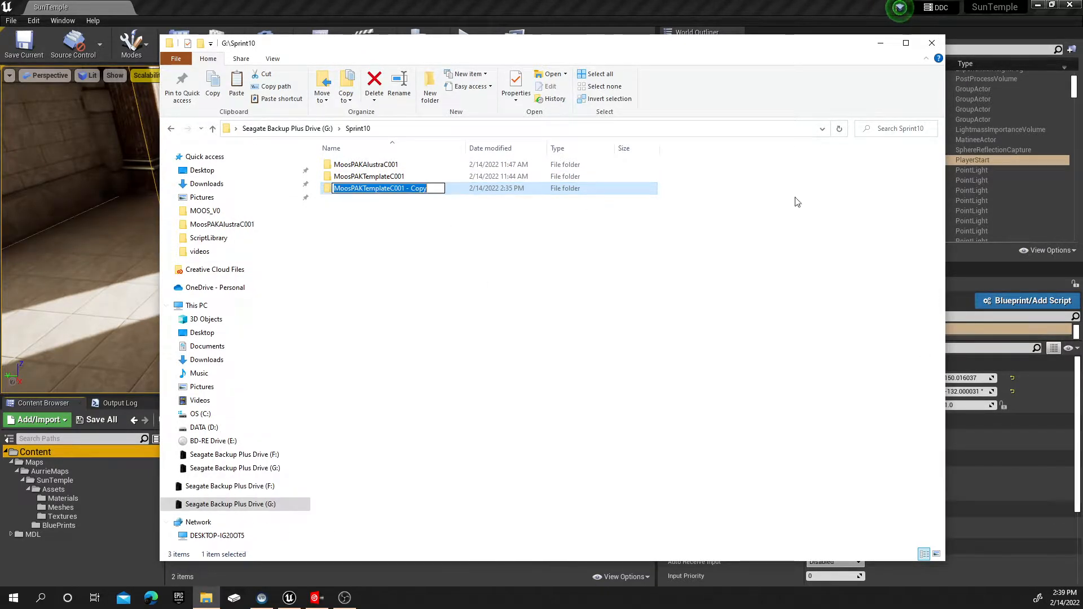
left_click(429, 188)
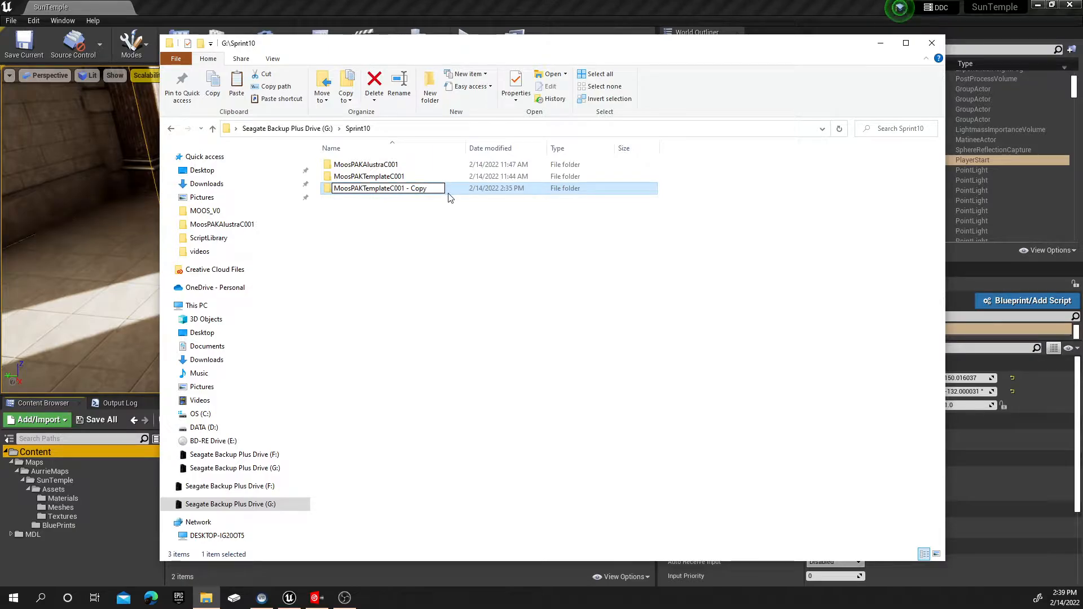
key("BackSpace")
key("BackSpace")
key("BackSpace")
key("BackSpace")
key("BackSpace")
key("BackSpace")
key("BackSpace")
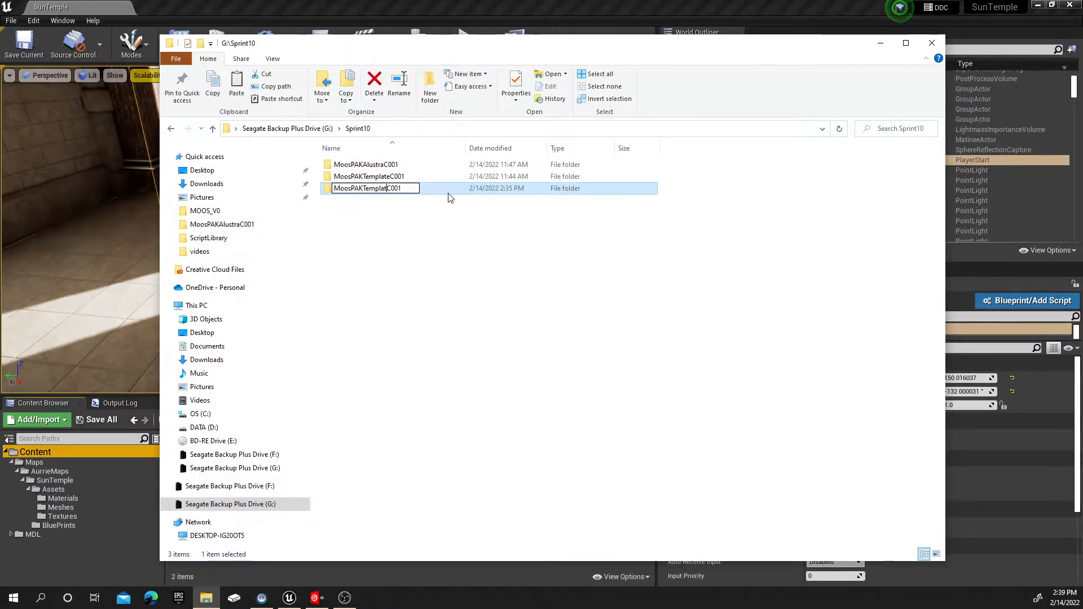
key("BackSpace")
key("BackSpace")
key("BackSpace")
key("BackSpace")
key("BackSpace")
key("BackSpace")
key("BackSpace")
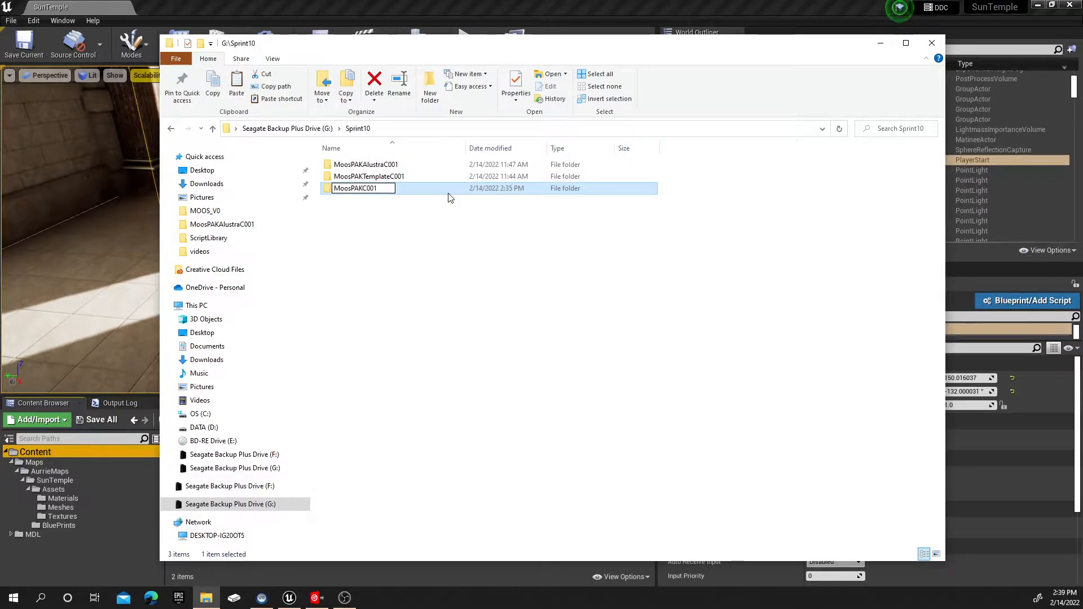
type("SunTemp")
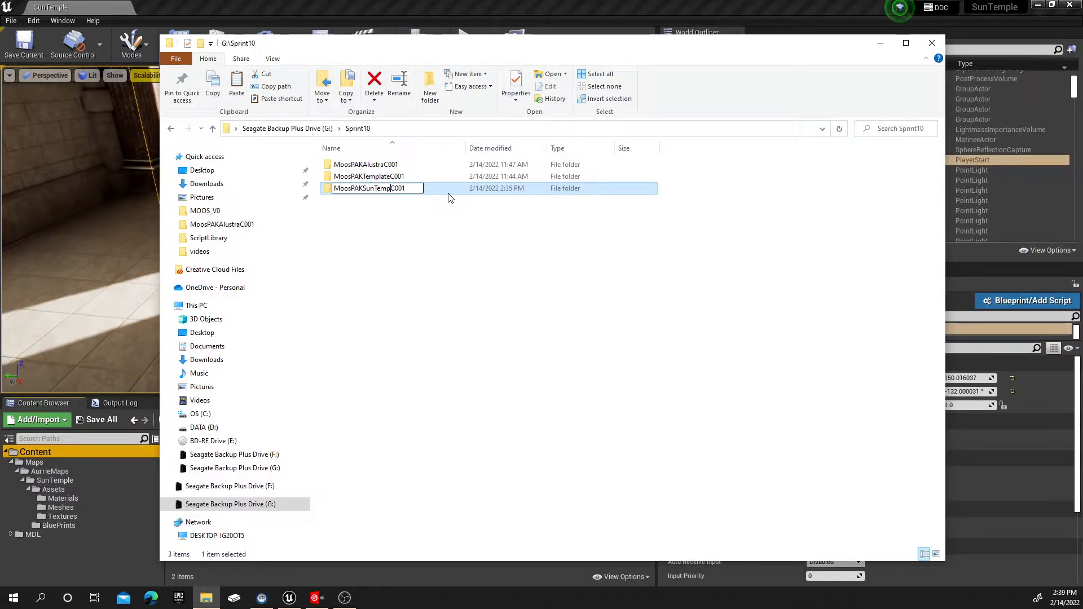
type("le")
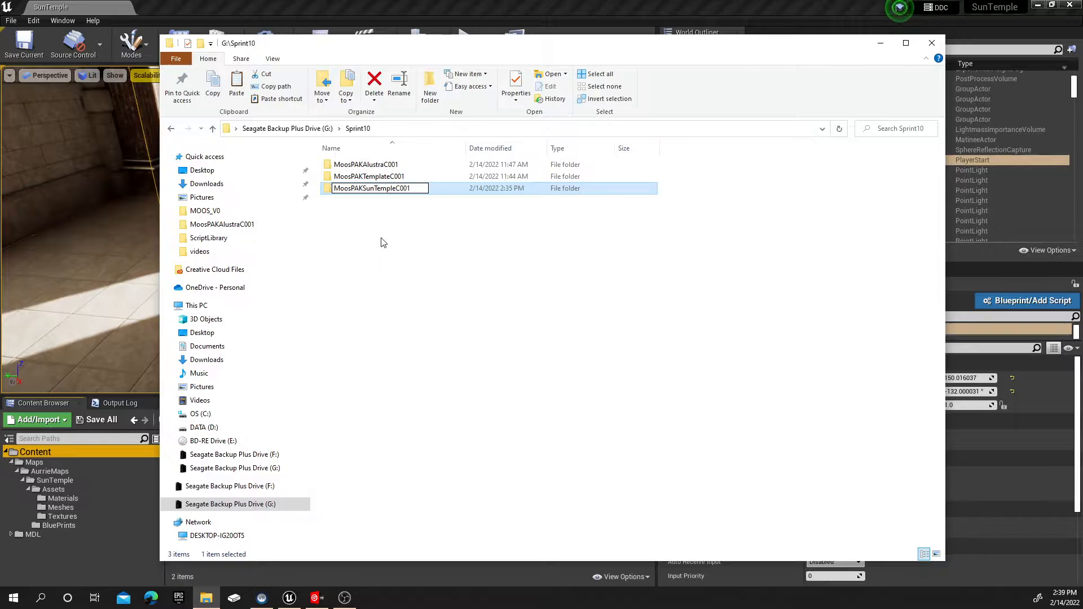
left_click(366, 234)
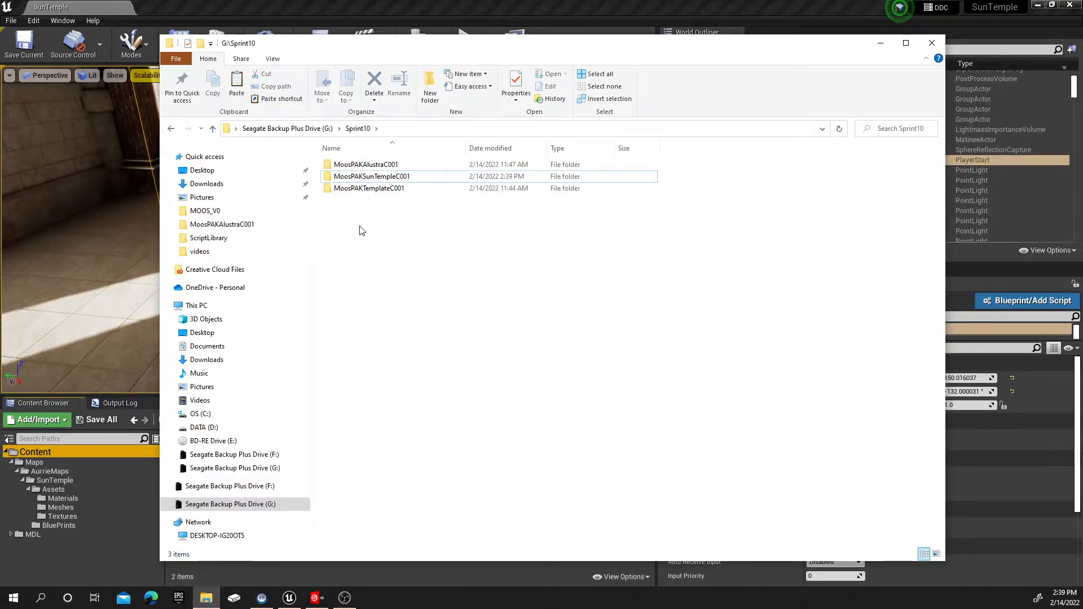
Rename the project file inside the MoosPAKSunTempleC001 folder as MoosPAKSunTempleC001.uproject
double_click(373, 178)
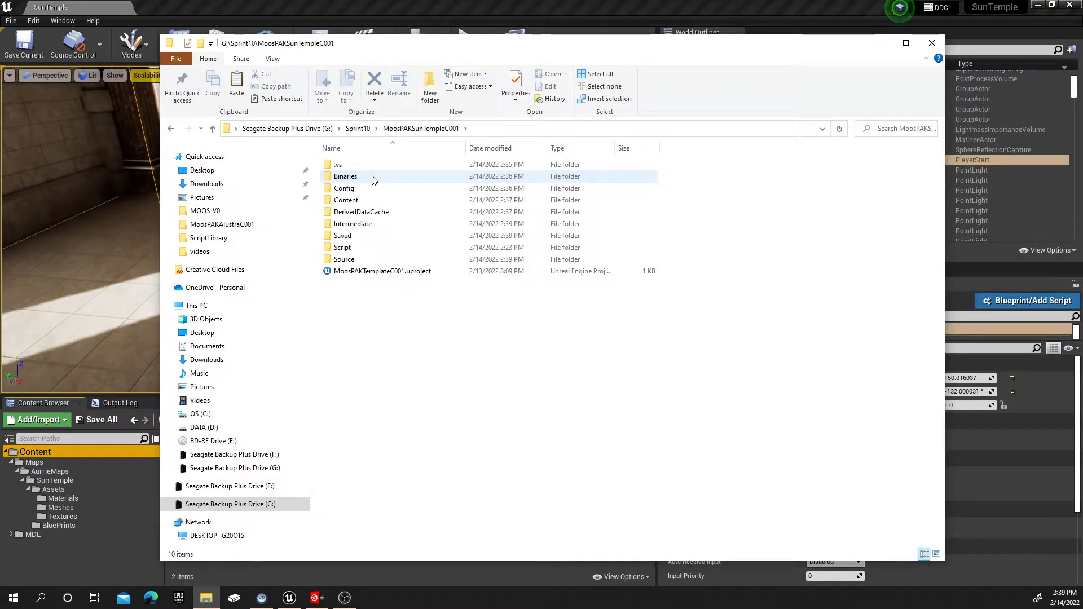
left_click(383, 275)
right_click(383, 275)
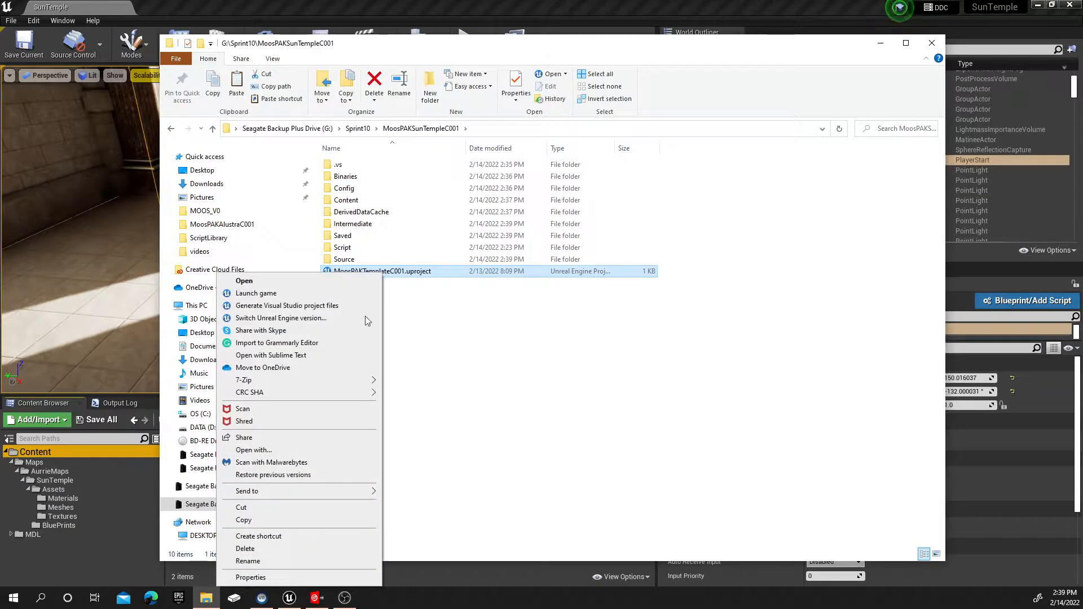
left_click(308, 563)
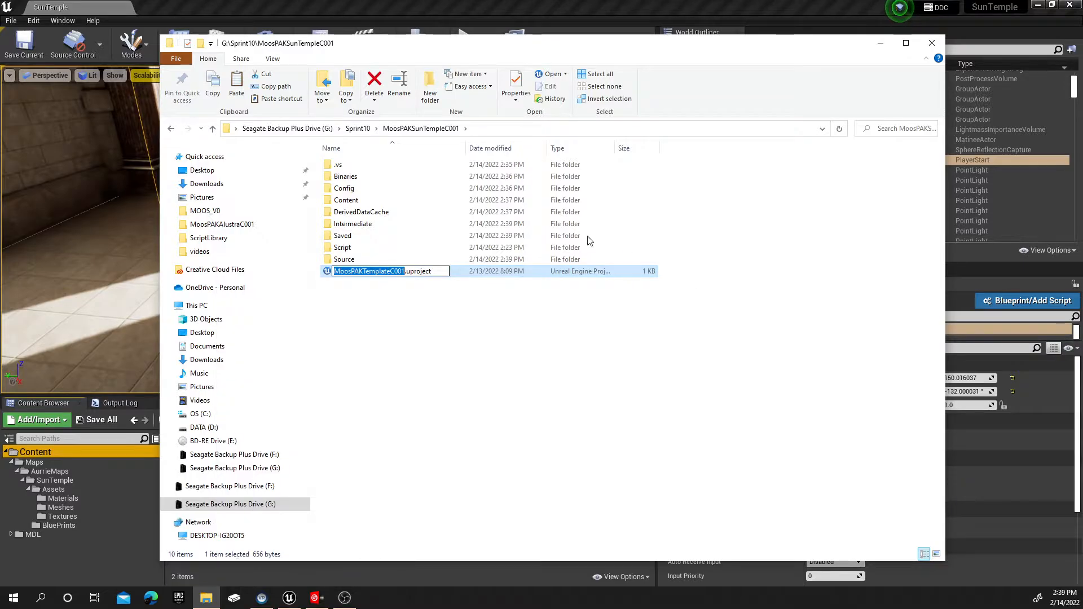
left_click(389, 272)
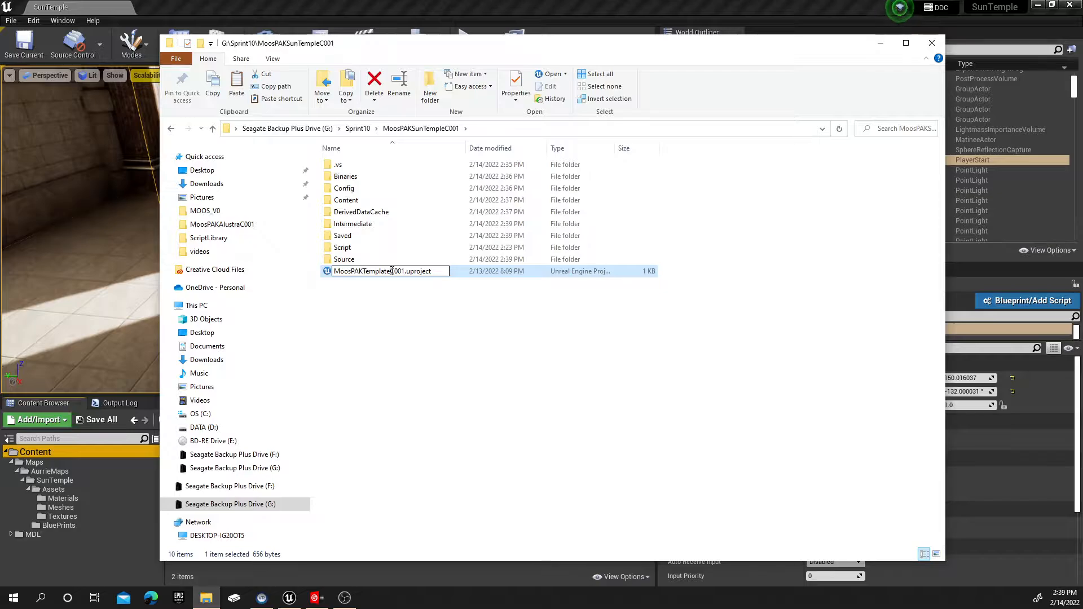
key("BackSpace")
key("BackSpace")
key("BackSpace")
key("BackSpace")
key("BackSpace")
key("BackSpace")
key("BackSpace")
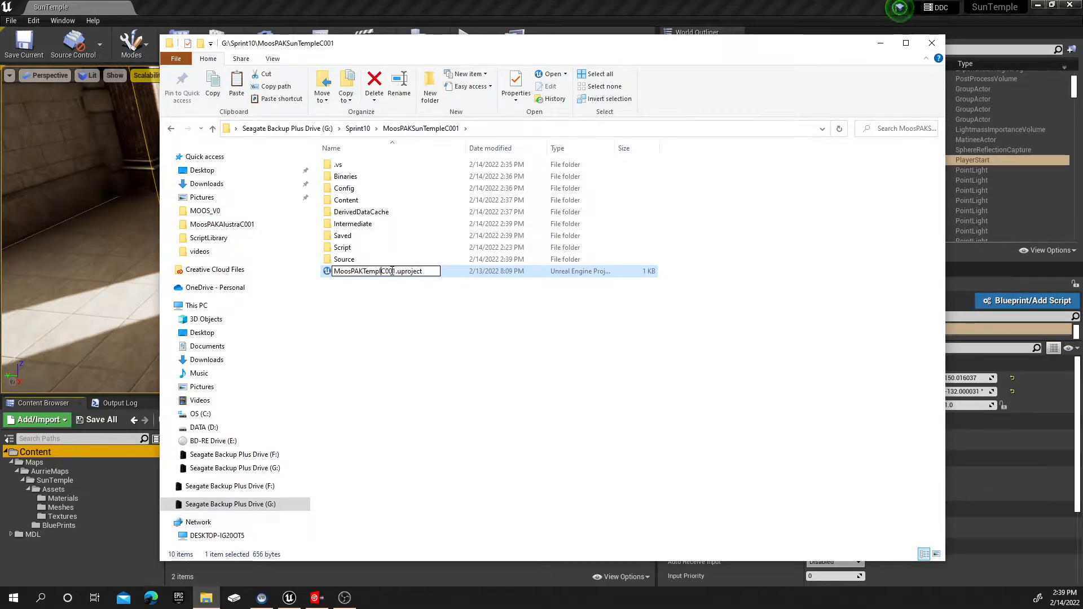
key("BackSpace")
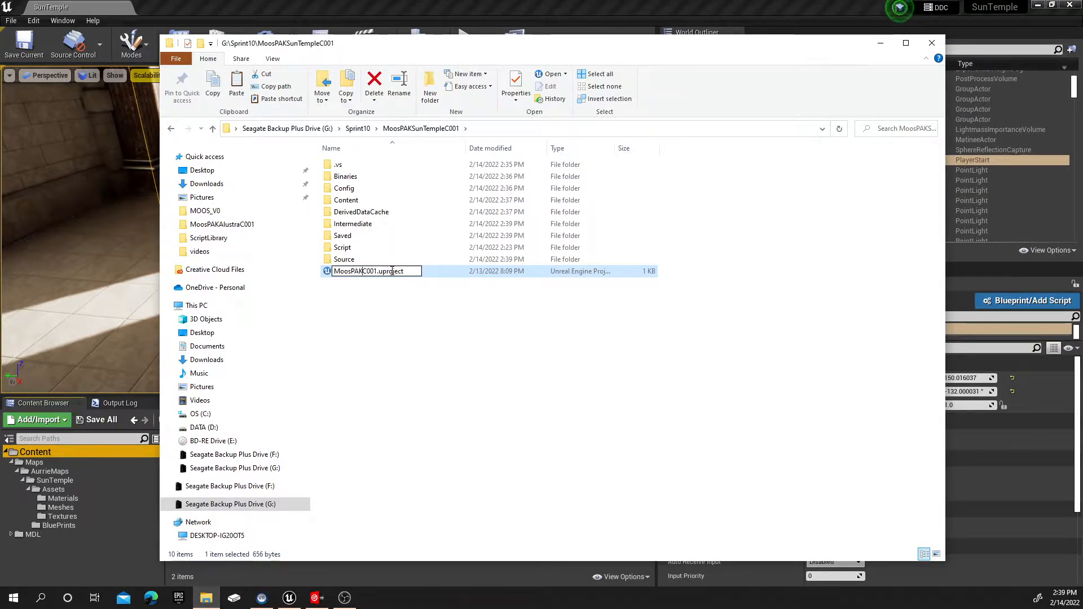
type("Su")
type("nTemple")
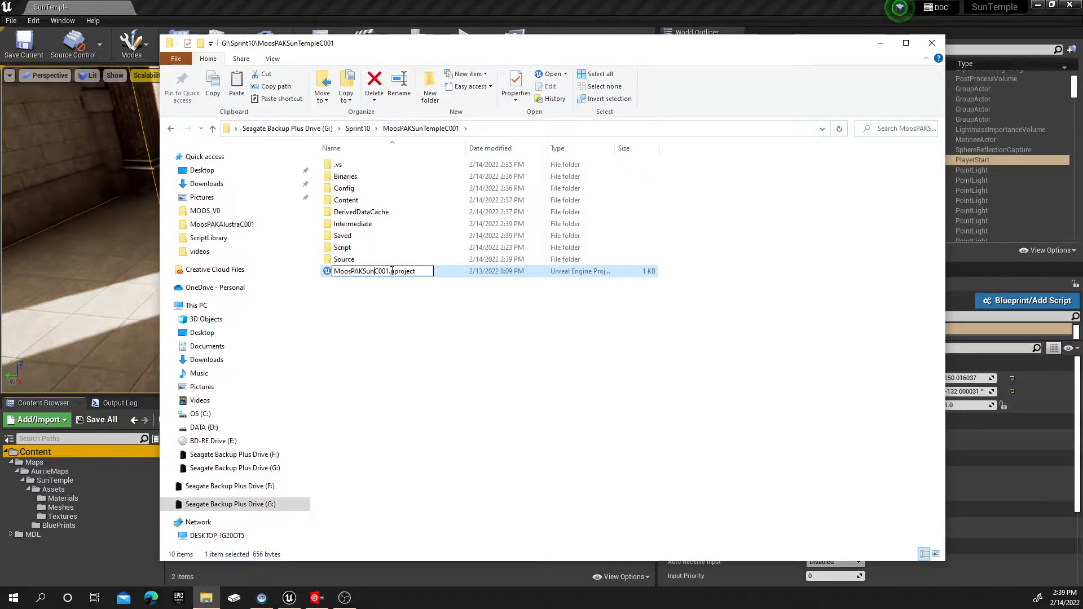
left_click(450, 330)
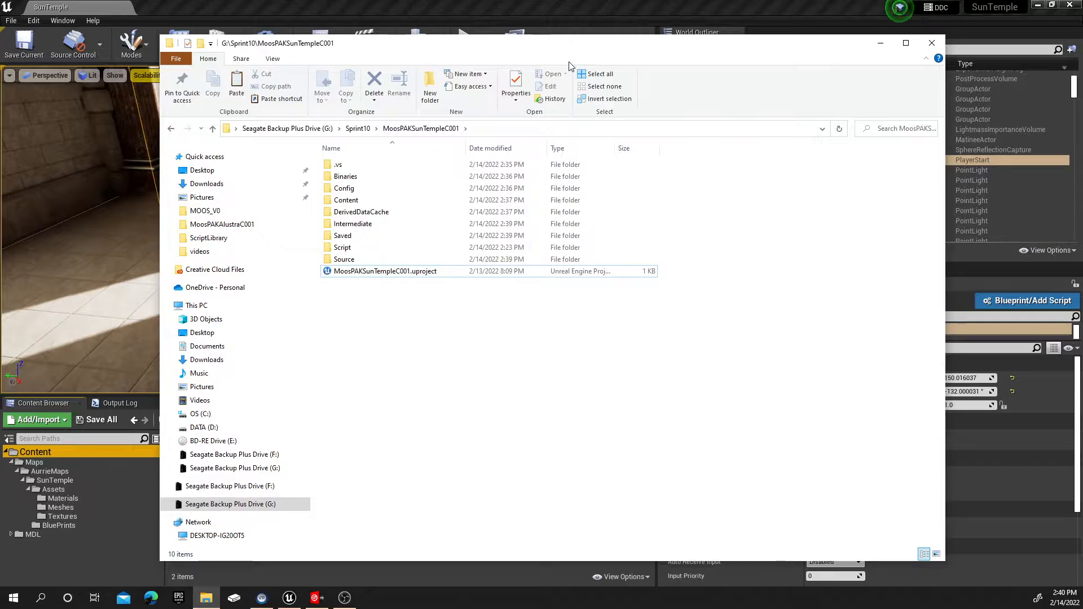
Return to the Unreal Editor and start migrating the whole Content folder, excluding the MDL folder from the asset report
left_click_drag(551, 51, 1082, 87)
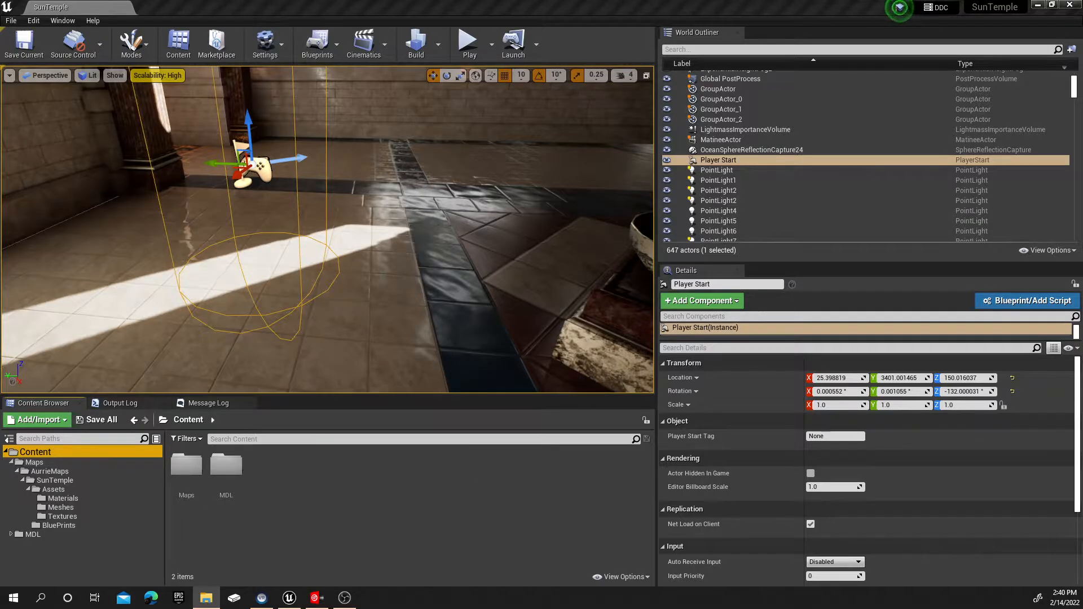
left_click_drag(1082, 57, 680, 66)
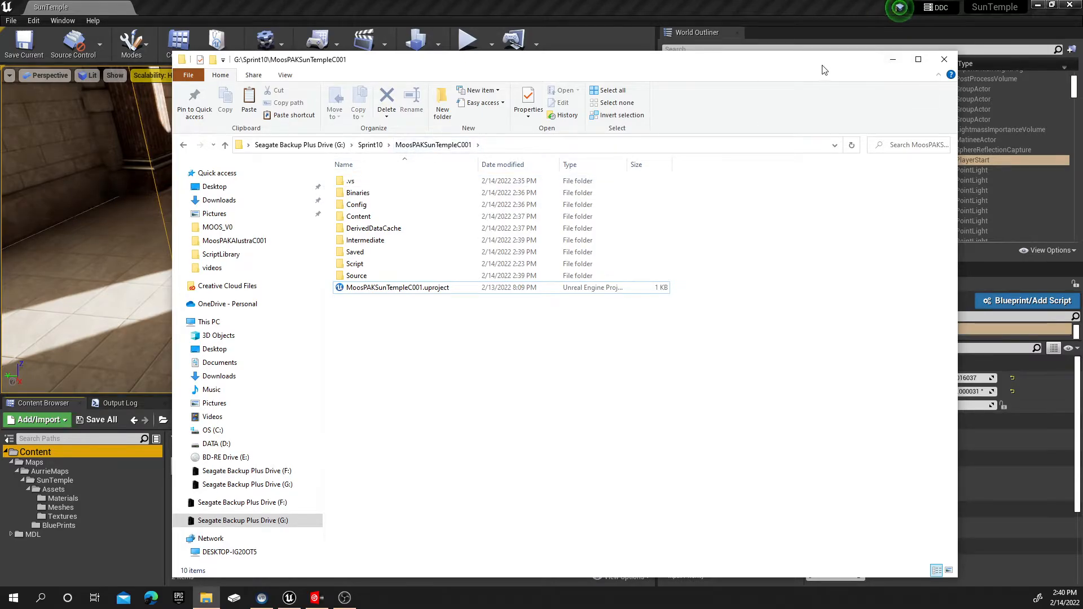
left_click(892, 59)
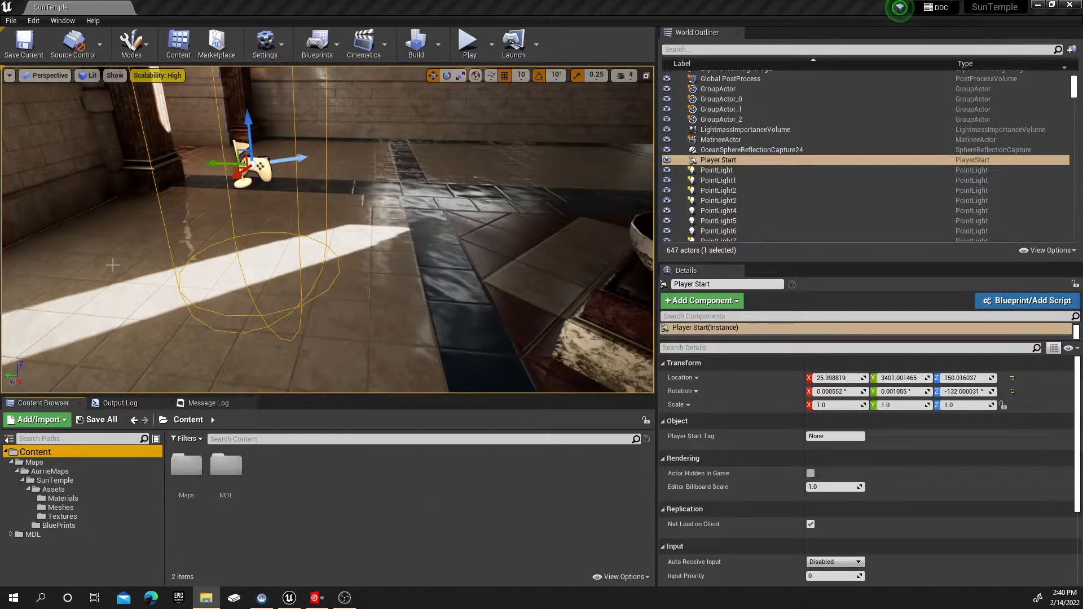
right_click(39, 456)
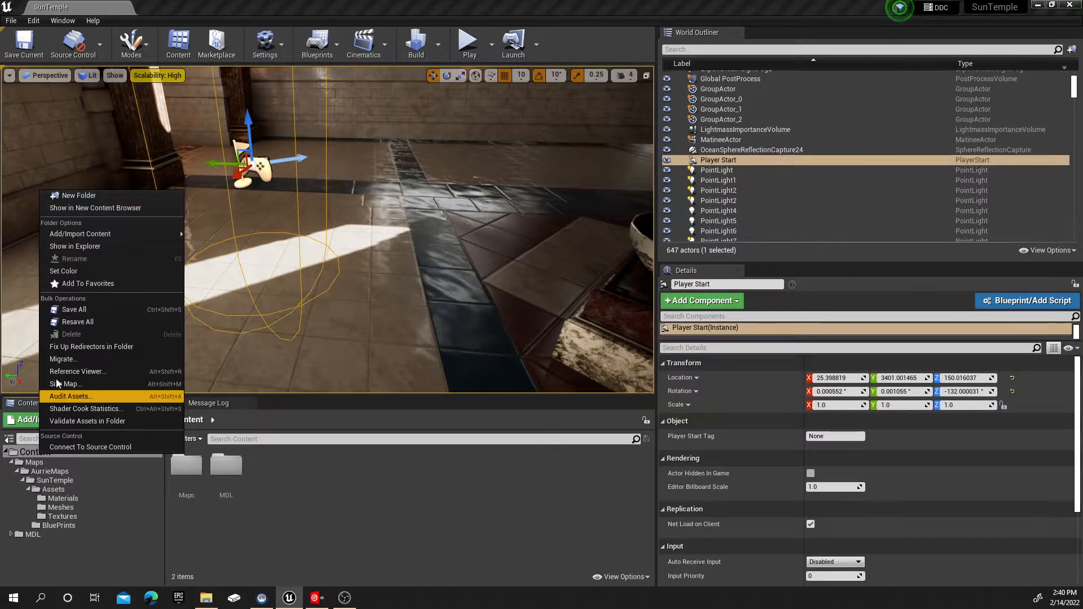
left_click(62, 358)
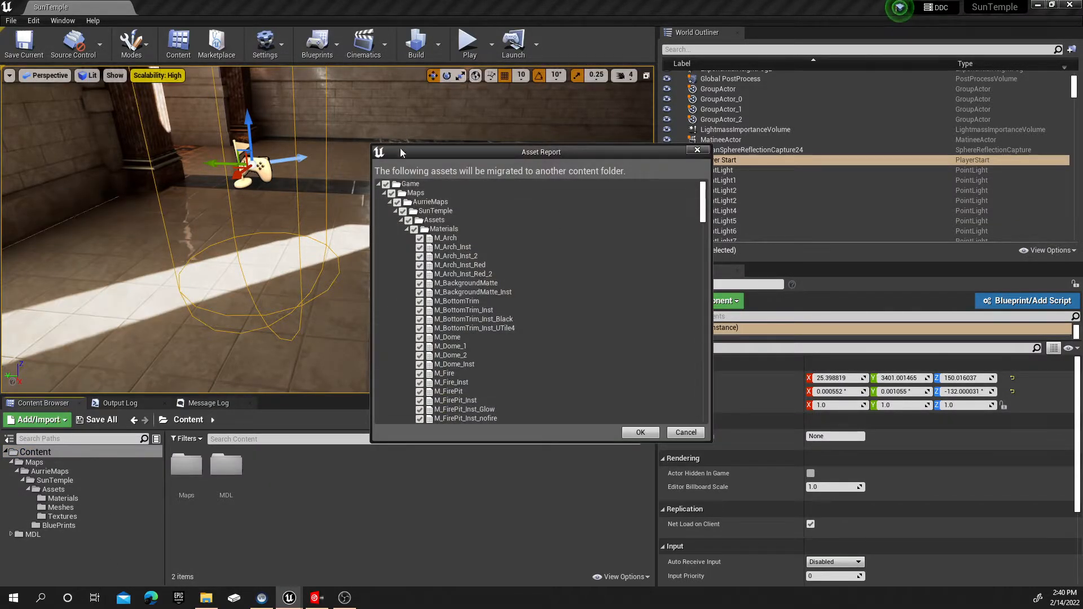
left_click(384, 192)
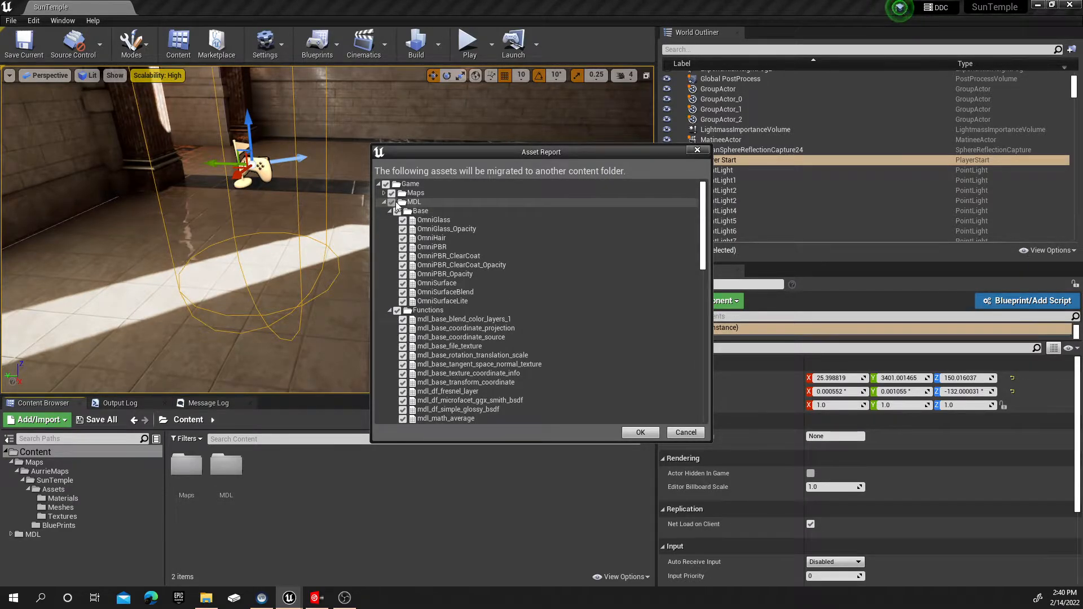
left_click(395, 201)
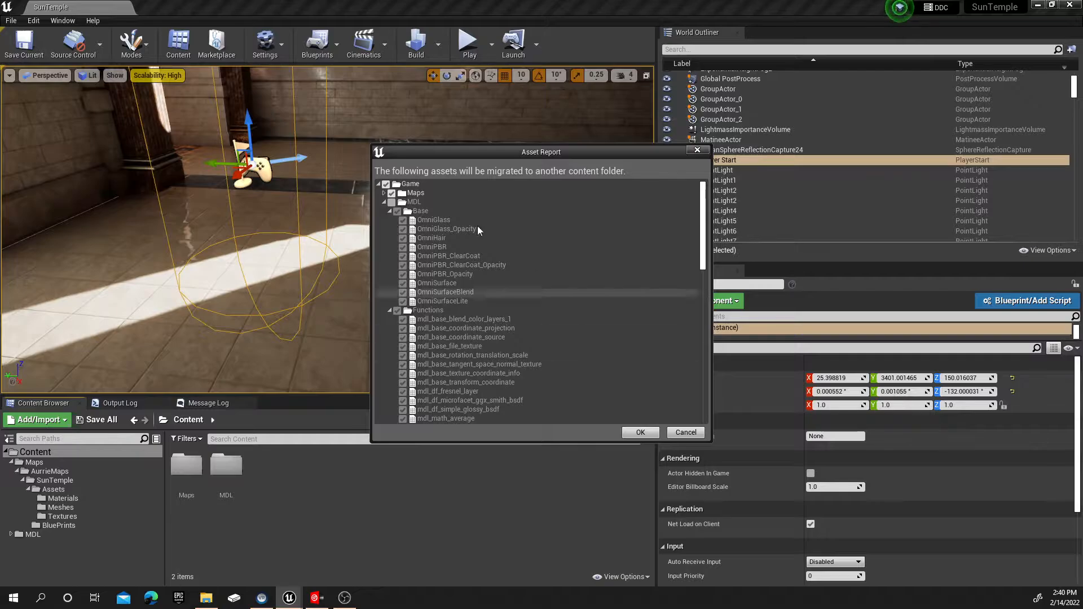
left_click(383, 193)
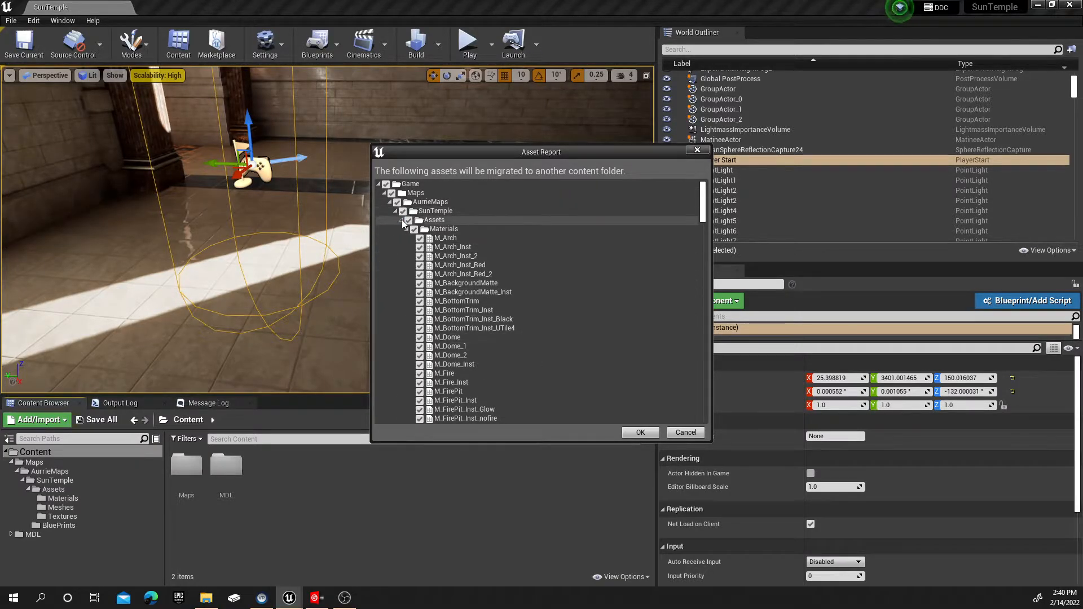
left_click(396, 211)
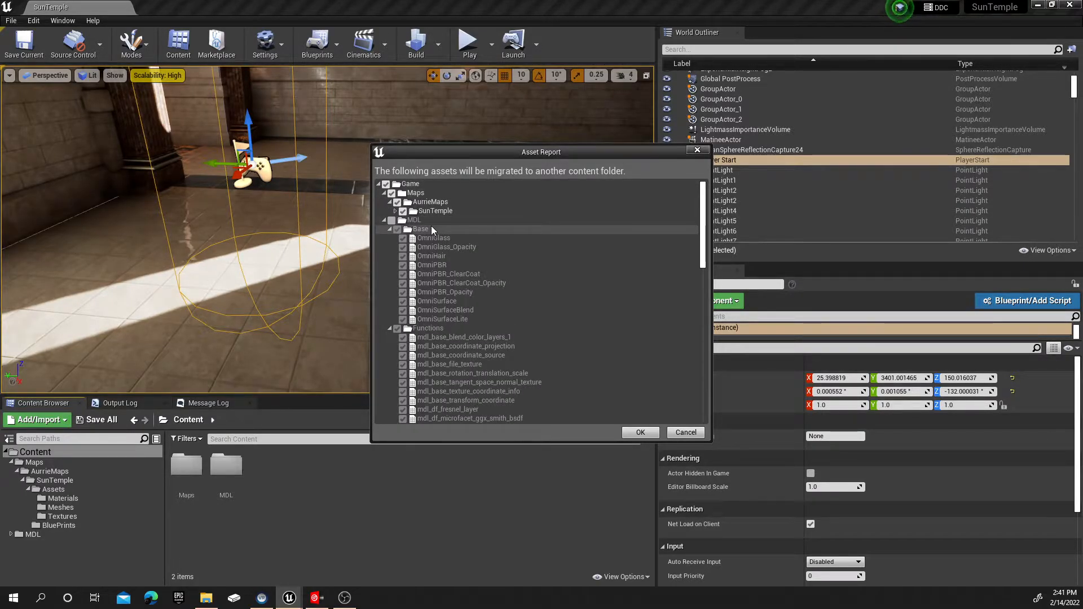
Accept the asset report and migrate the assets into the Content folder of MoosPAKSunTempleC001 in Sprint10
left_click(641, 432)
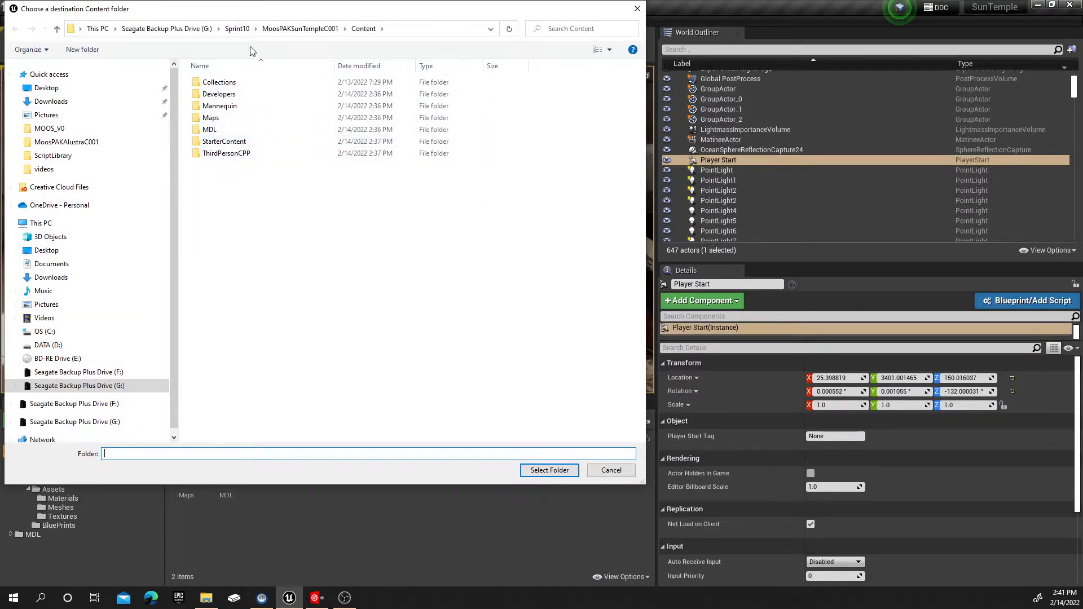
left_click(237, 28)
left_click(241, 95)
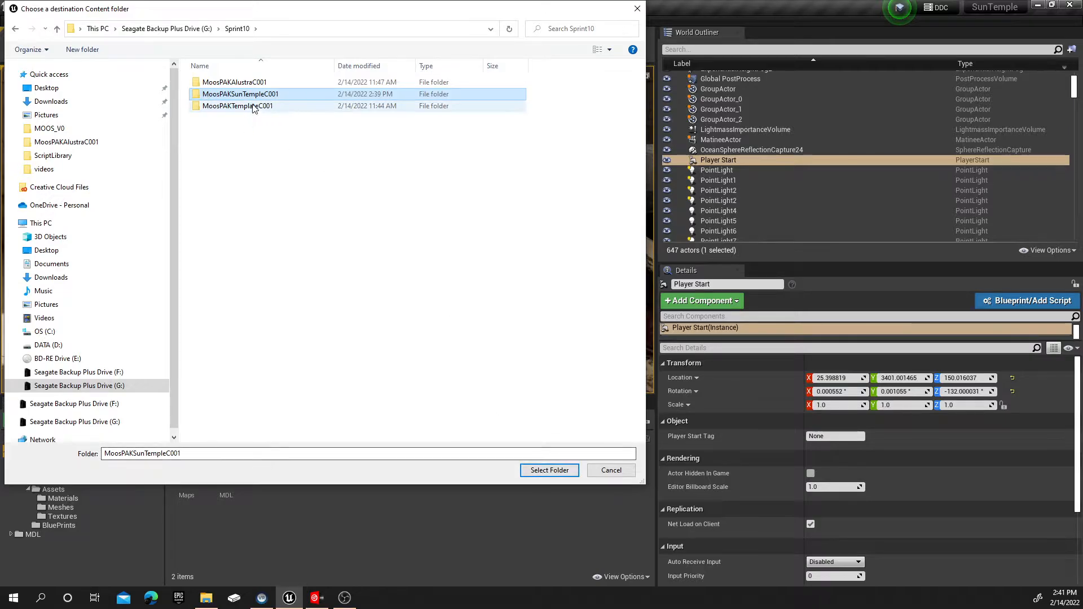
double_click(239, 95)
left_click(230, 120)
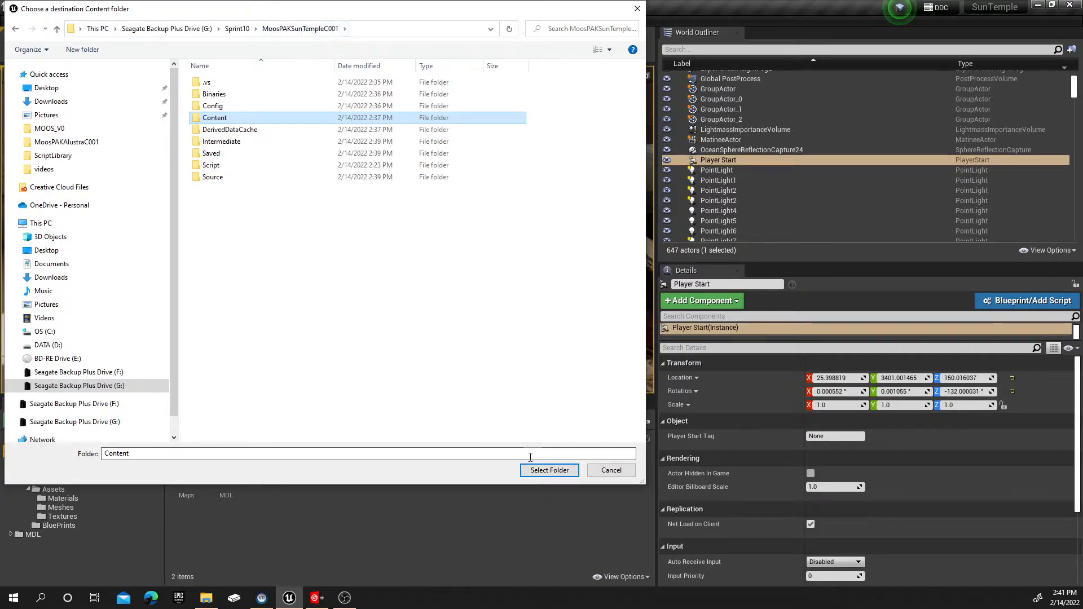
left_click(560, 471)
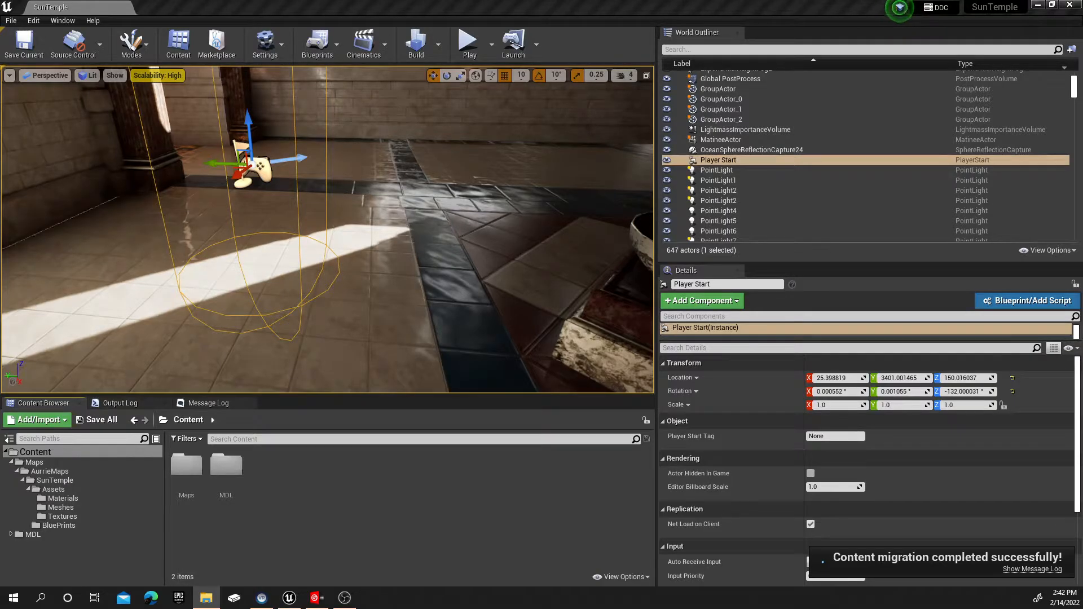
Switch to File Explorer and check the migrated files in Content\Maps\AurrieMaps\SunTemple of the MoosPAKSunTempleC001 project
left_click_drag(1082, 13, 464, 38)
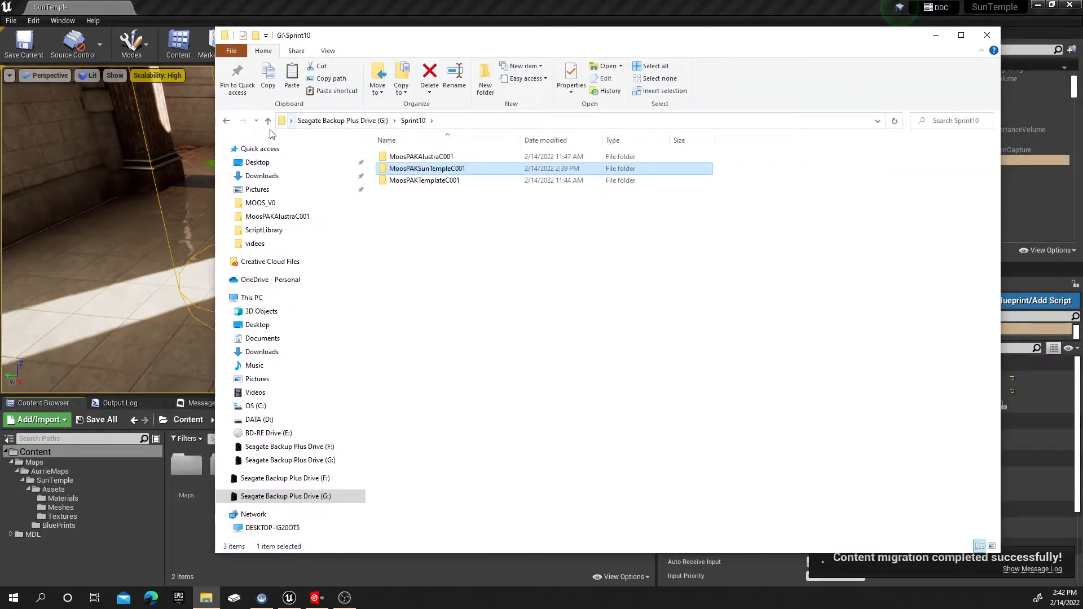
double_click(385, 170)
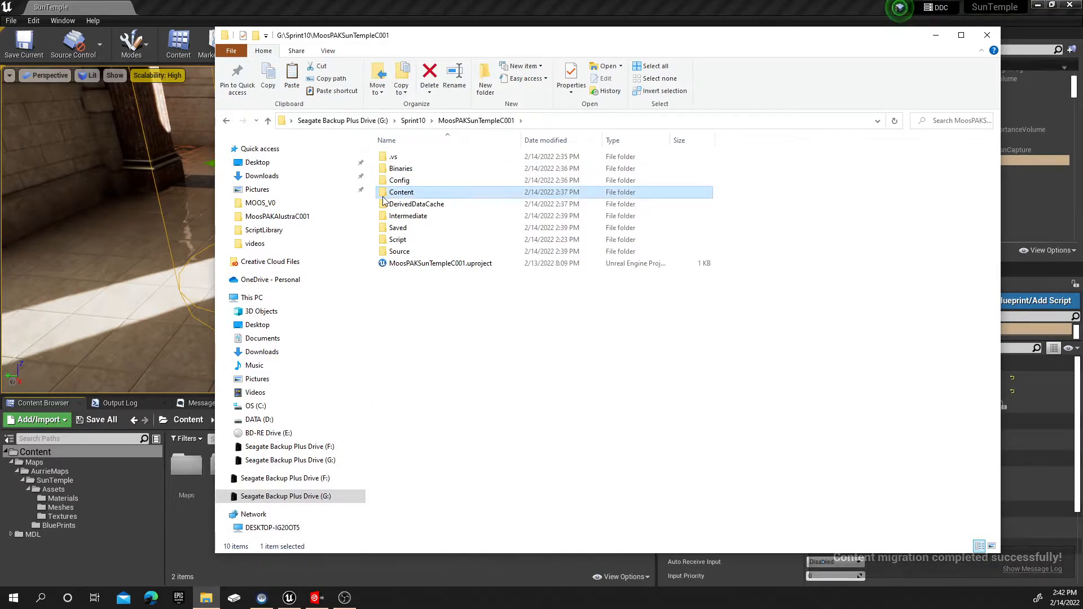
double_click(384, 193)
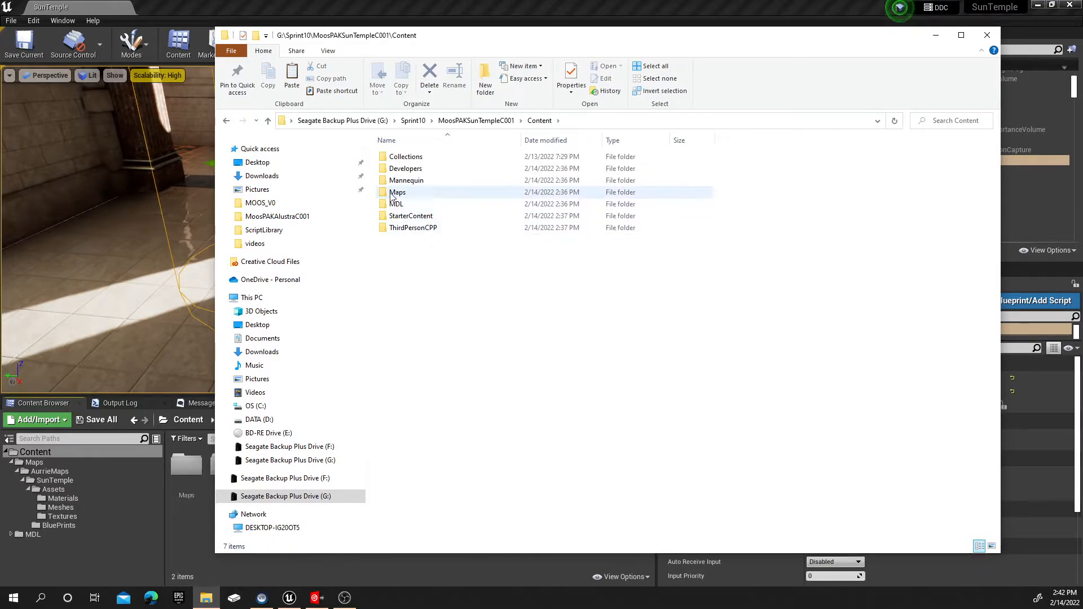
left_click(387, 195)
double_click(386, 195)
double_click(396, 158)
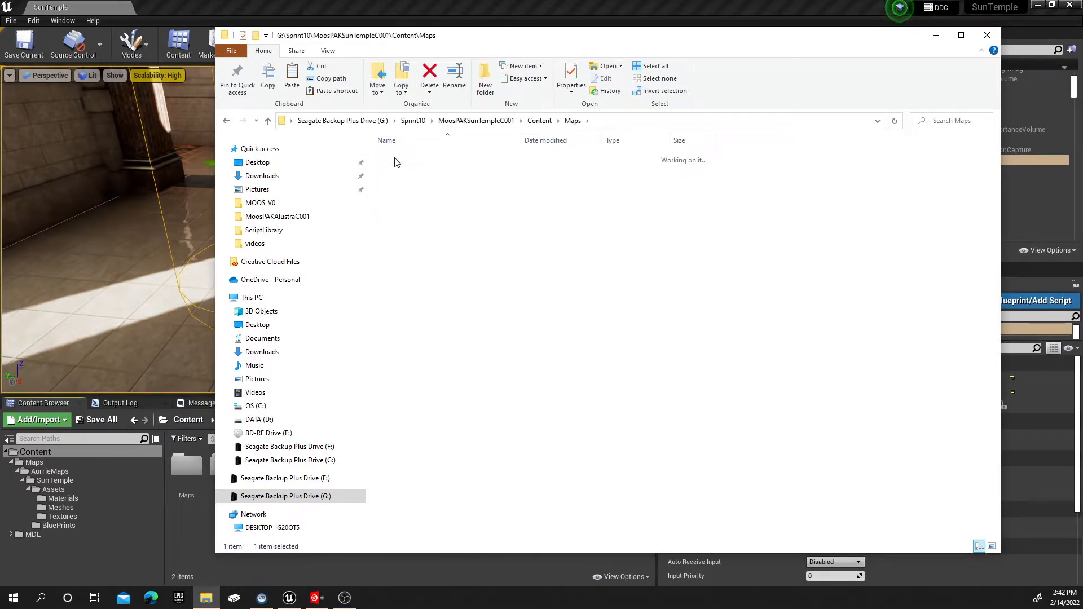
double_click(388, 168)
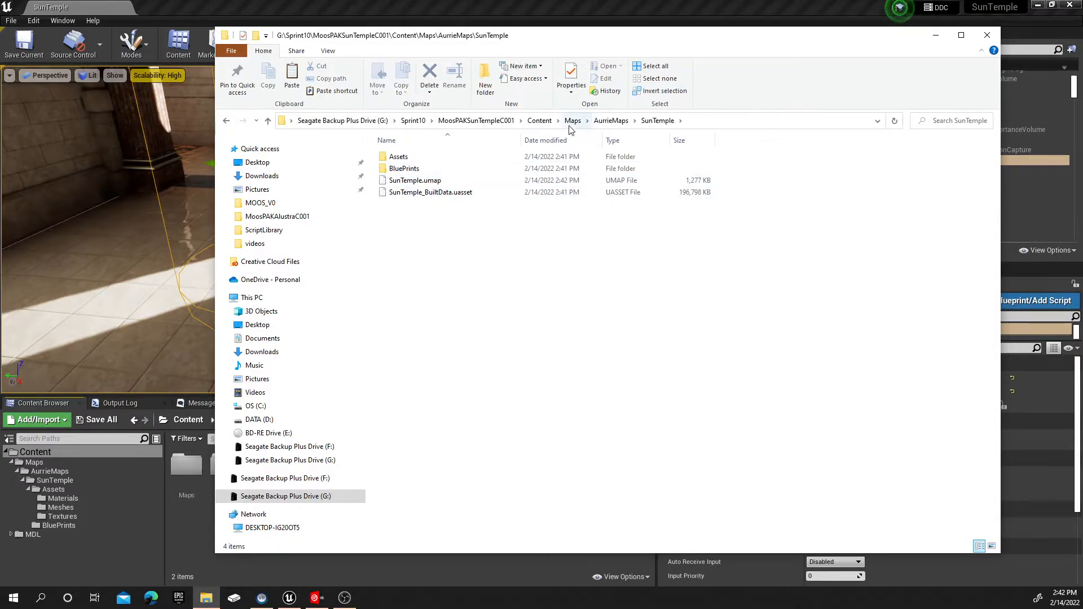
Go back to the MoosPAKSunTempleC001 folder and open MoosPAKSunTempleC001.uproject in the Unreal Editor
left_click(478, 120)
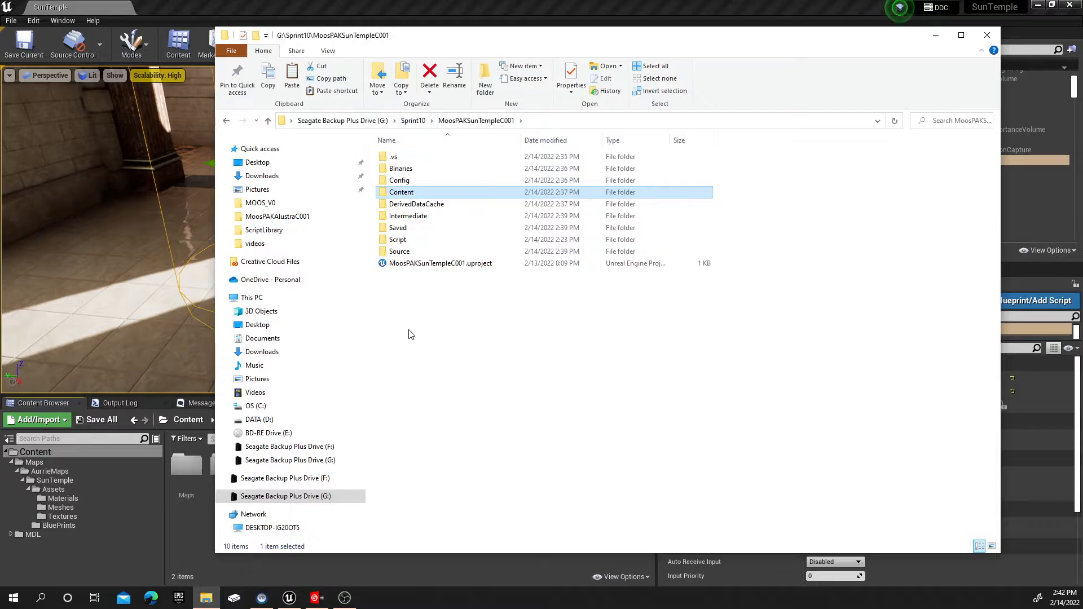
double_click(470, 266)
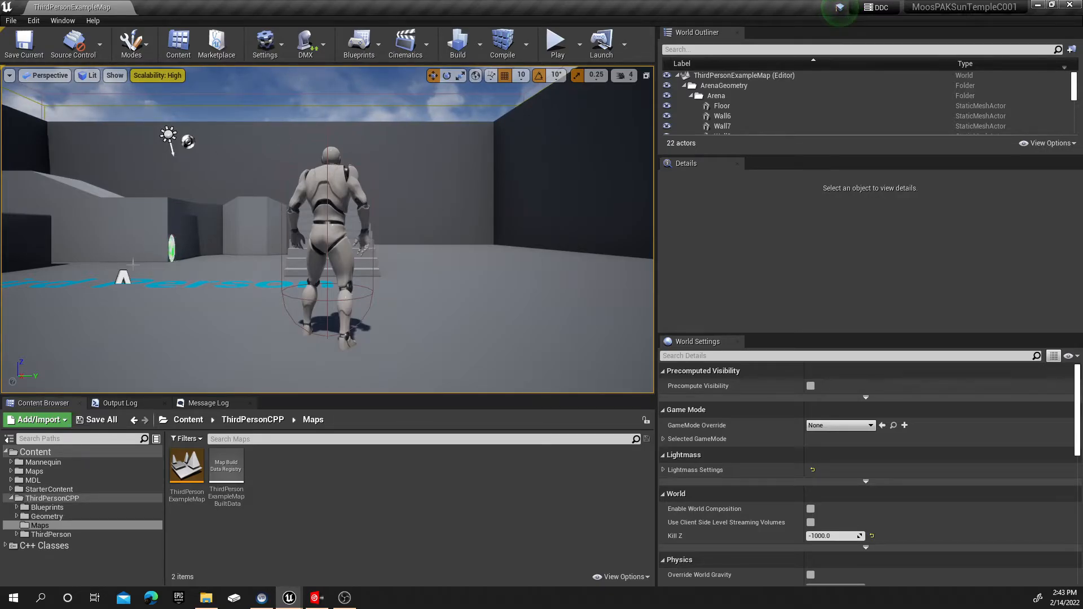
Collapse ThirdPersonCPP and browse to the SunTemple folder under Maps/AurrieMaps, viewing its contents
left_click(10, 498)
left_click(10, 471)
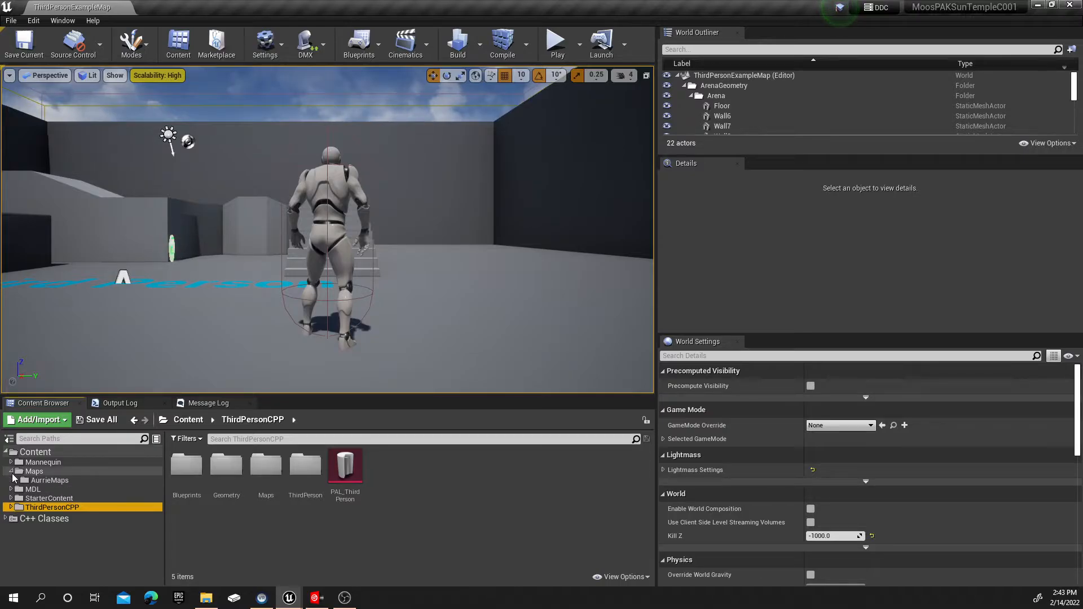
left_click(16, 480)
left_click(42, 480)
left_click(40, 490)
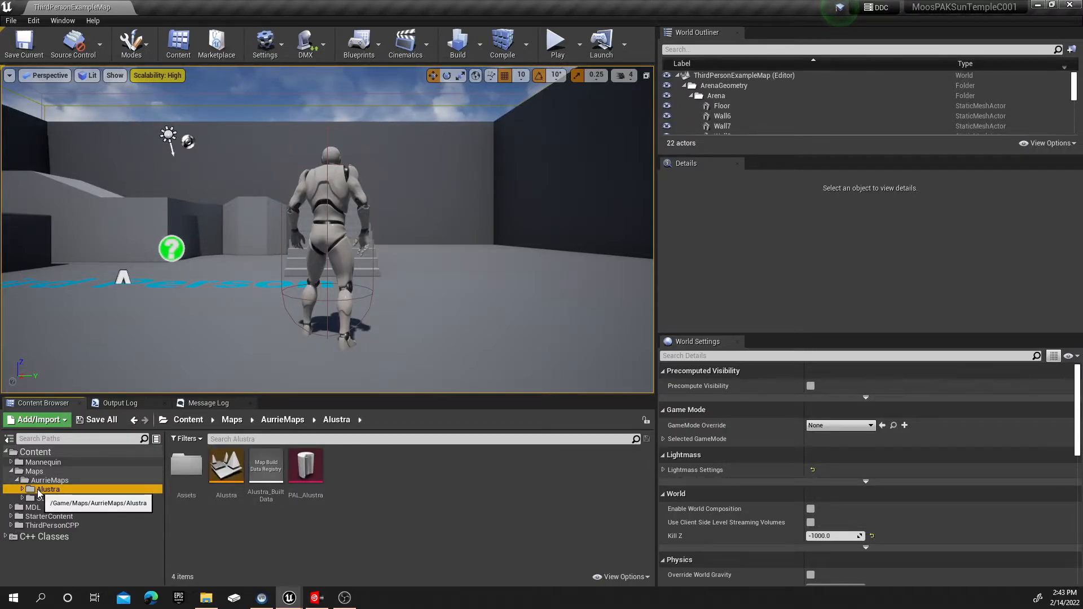
left_click(56, 507)
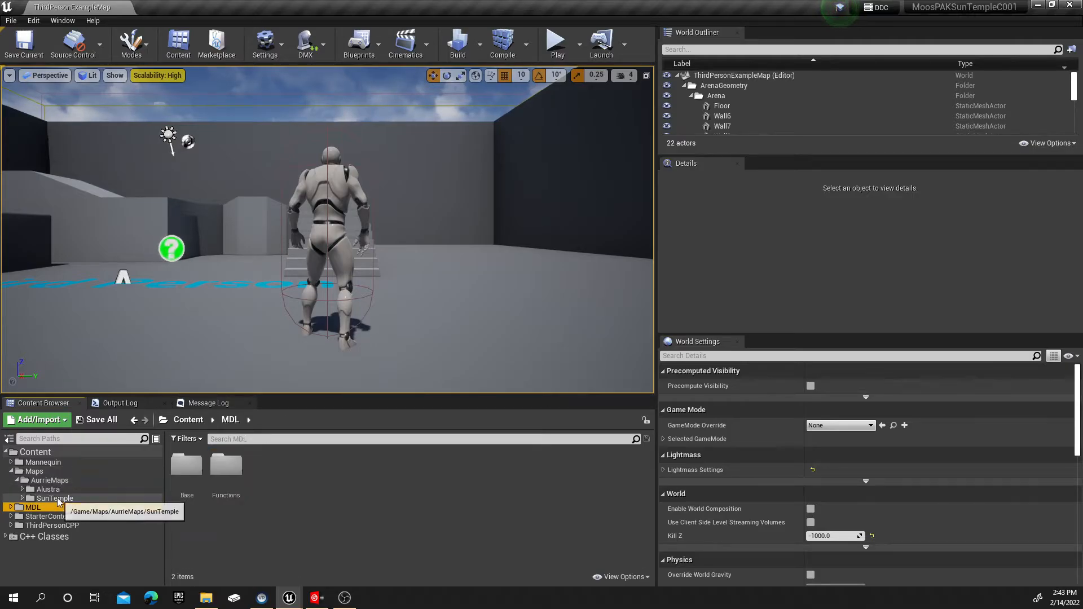
left_click(55, 498)
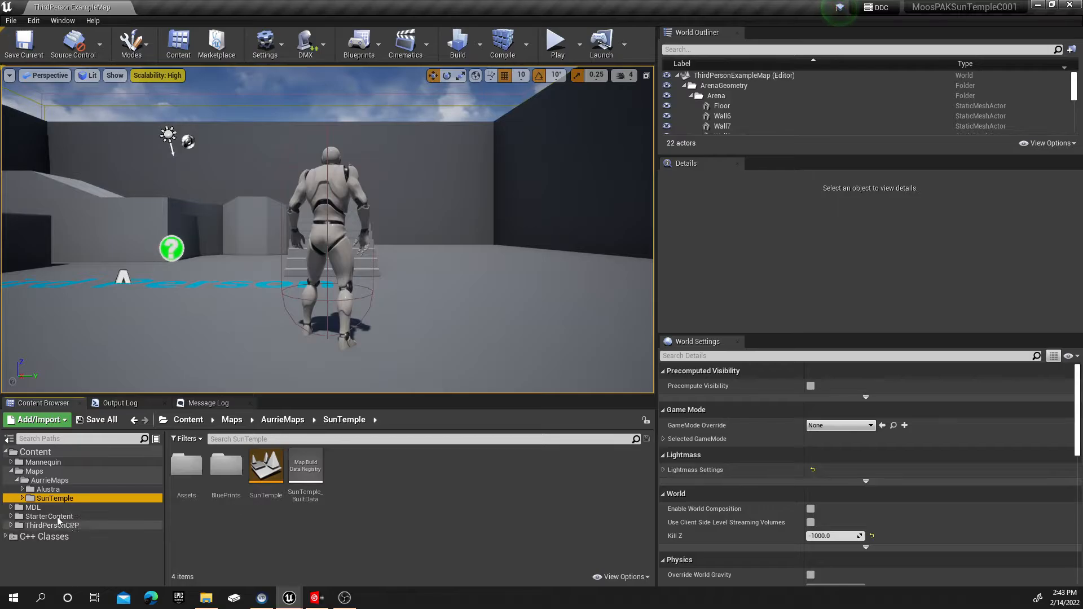
Examine SunTemple's migrated Assets subfolders Materials, Meshes and Textures, along with its BluePrints folder
left_click(22, 499)
left_click(35, 507)
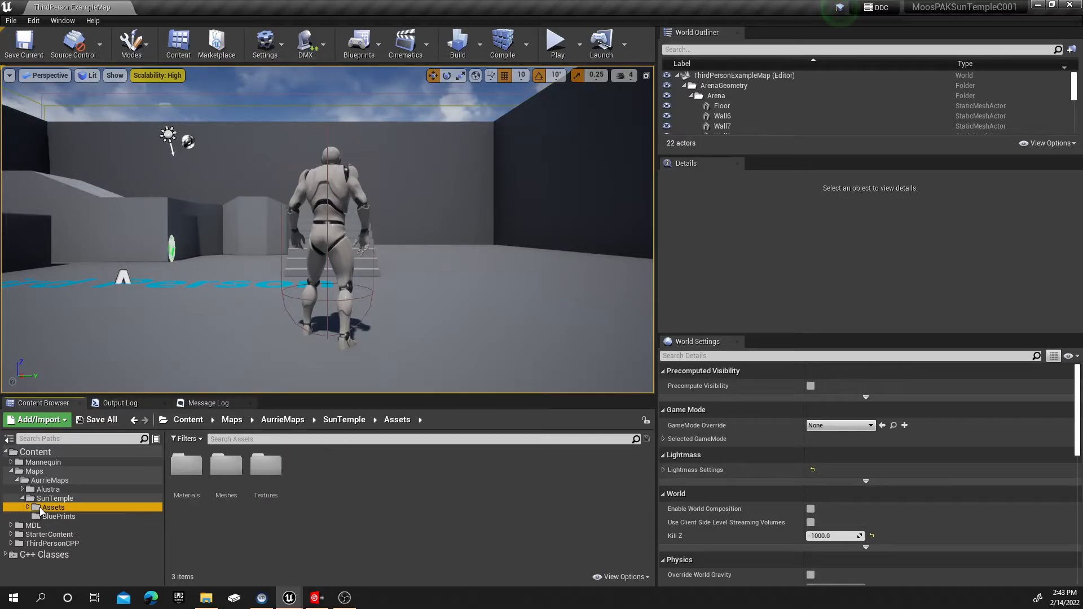
left_click(28, 508)
left_click(60, 517)
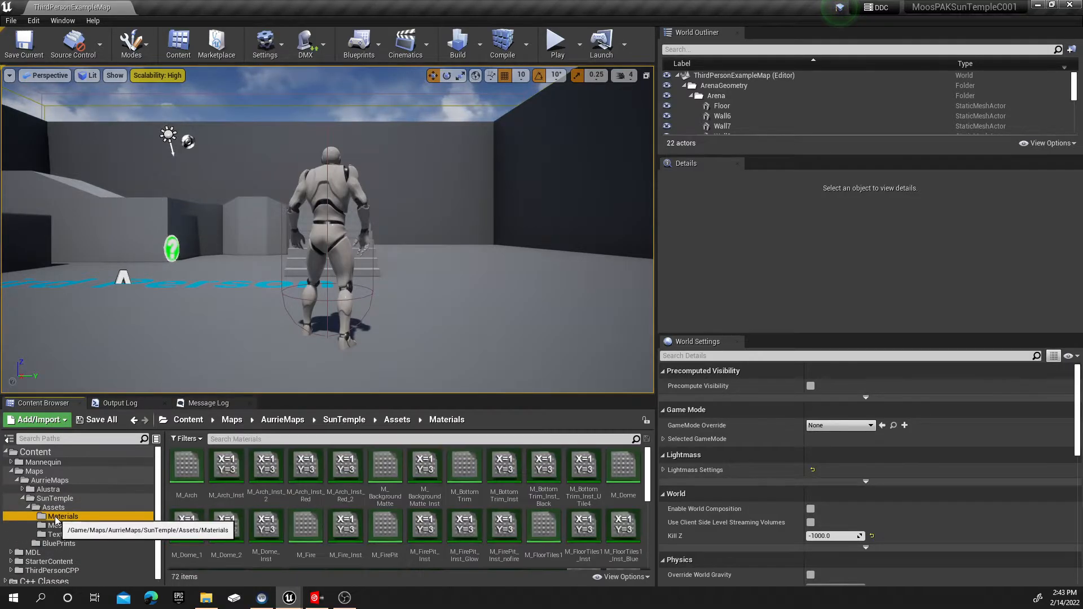
left_click(61, 526)
left_click(62, 534)
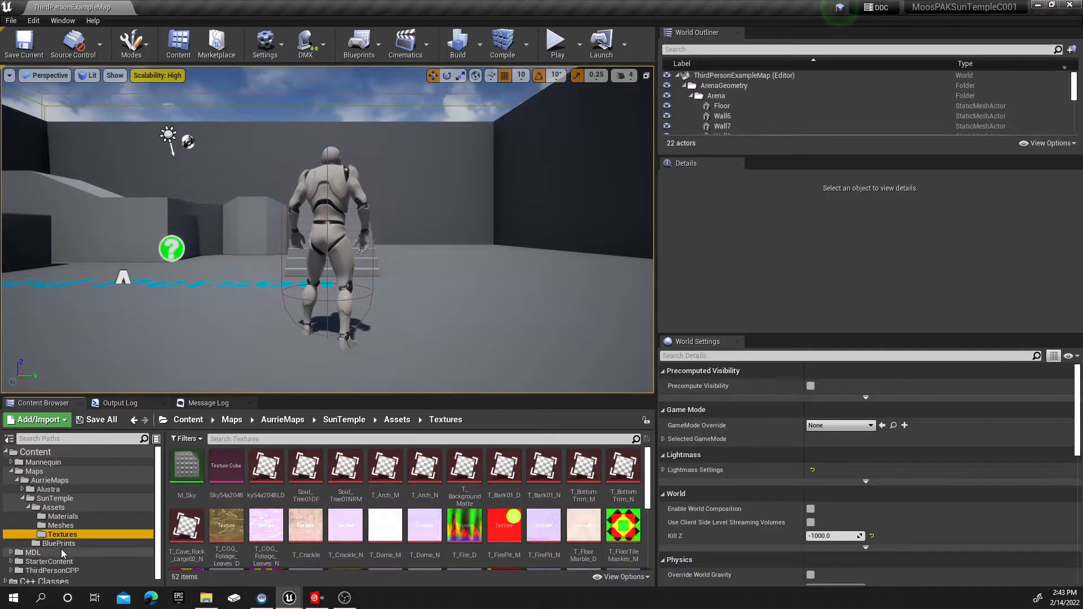
left_click(62, 543)
Open the SunTemple level and test it in a play session, moving through the temple before stopping
left_click(22, 498)
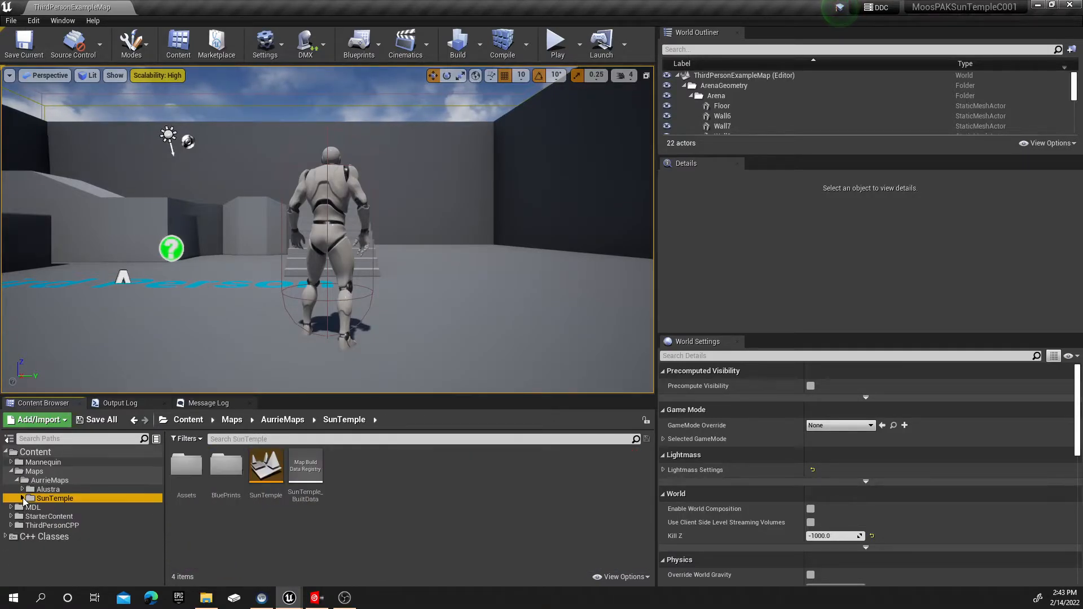
double_click(267, 470)
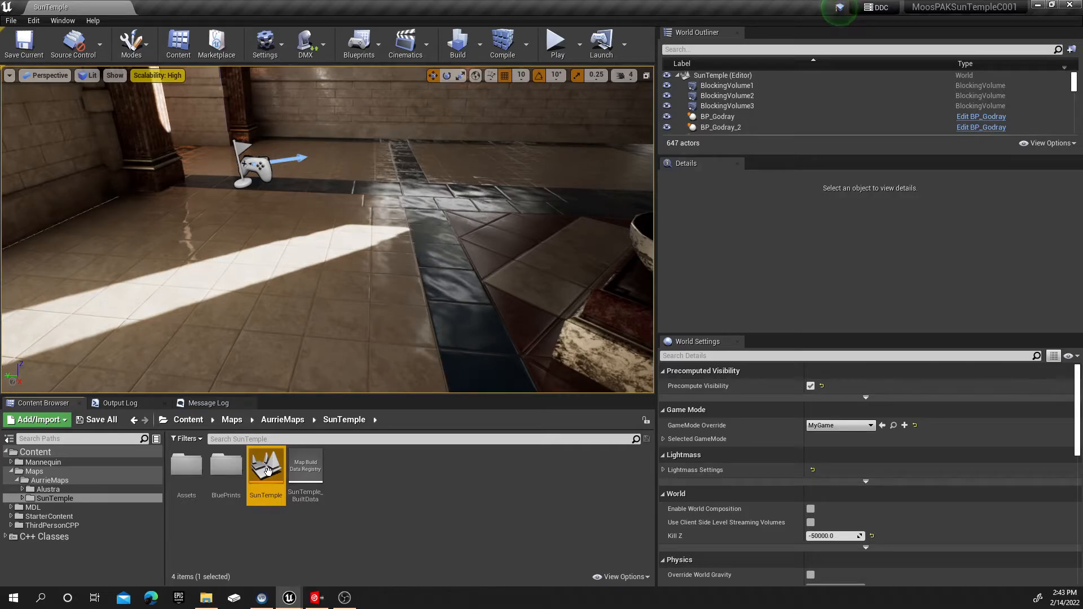
left_click(557, 42)
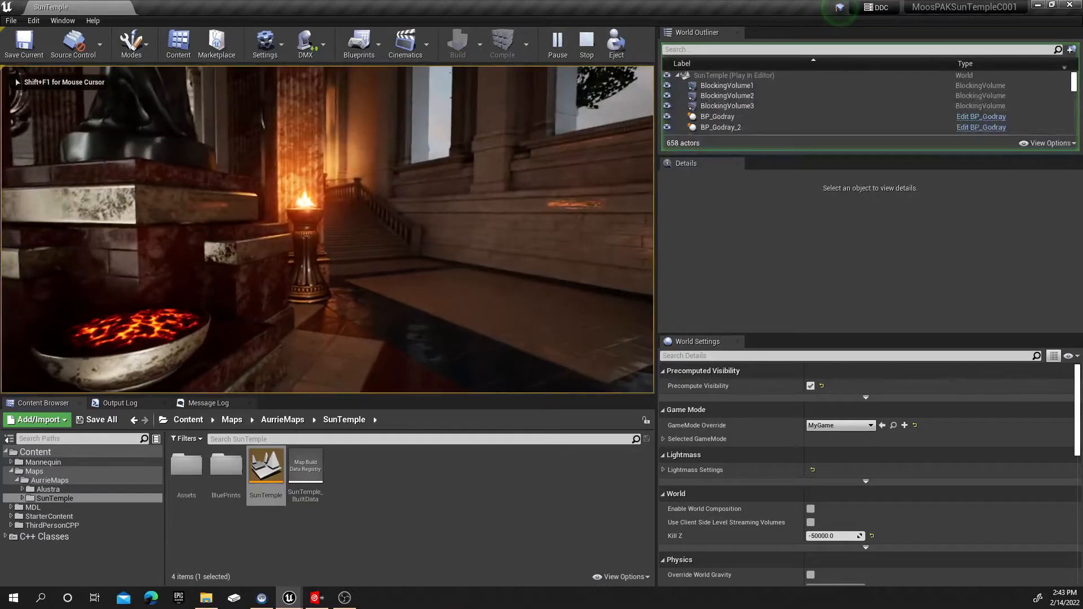
key("w")
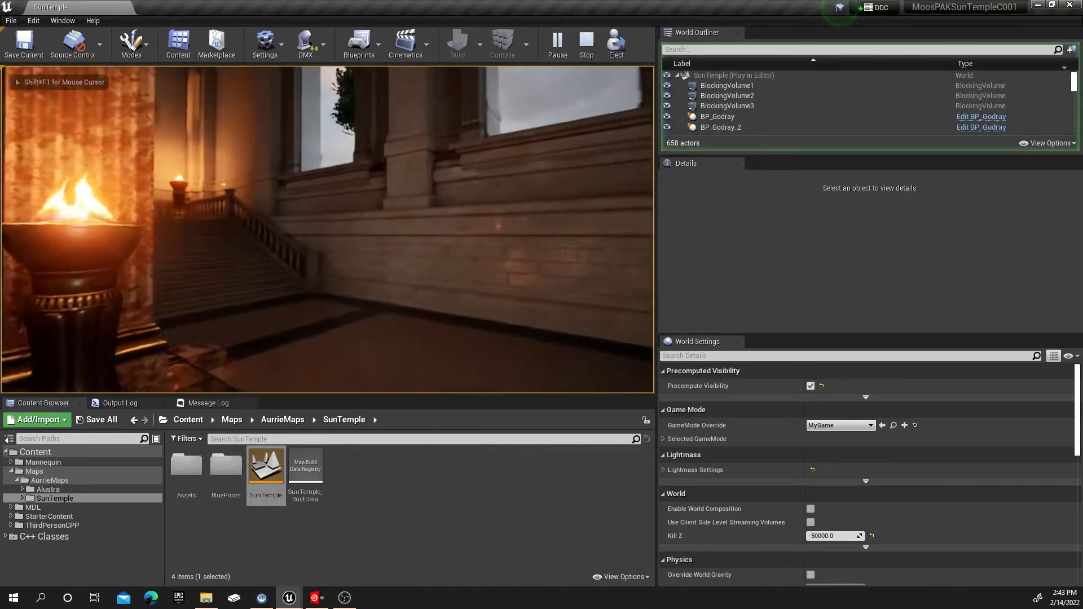
key("w")
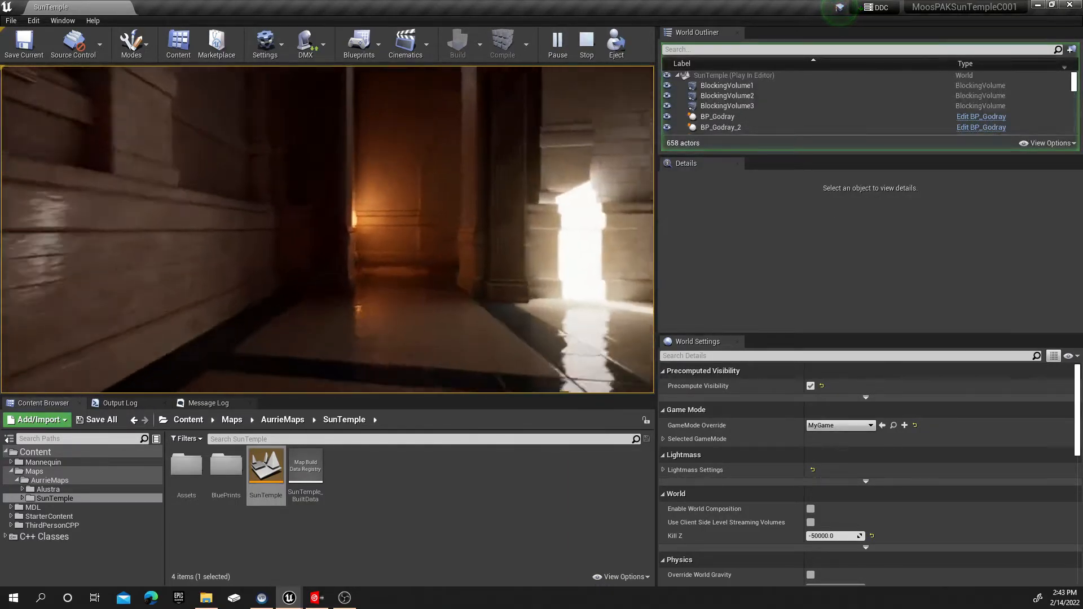
key("w")
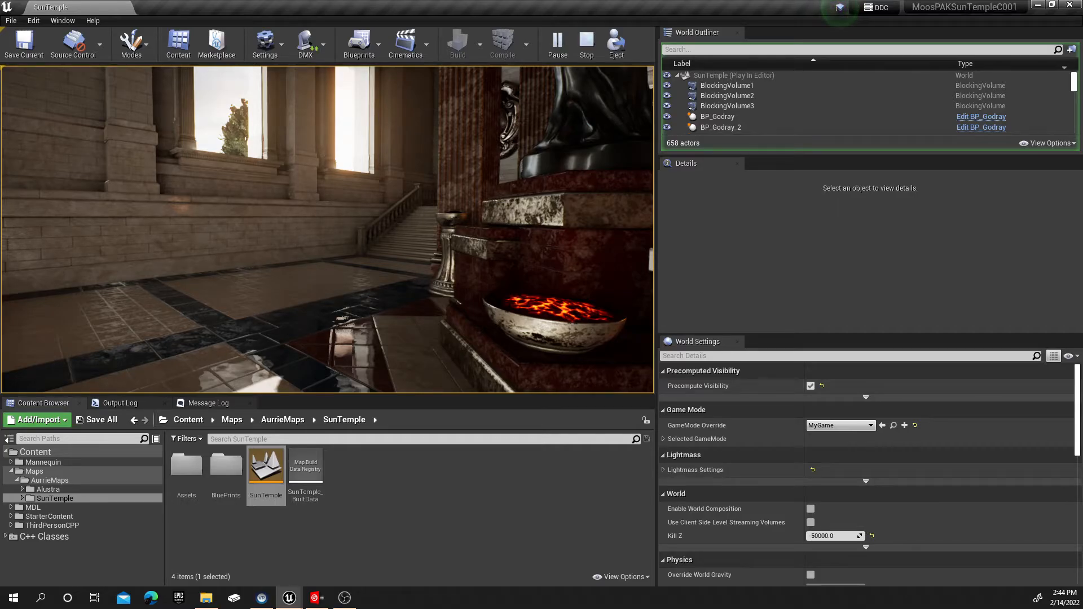
key("Escape")
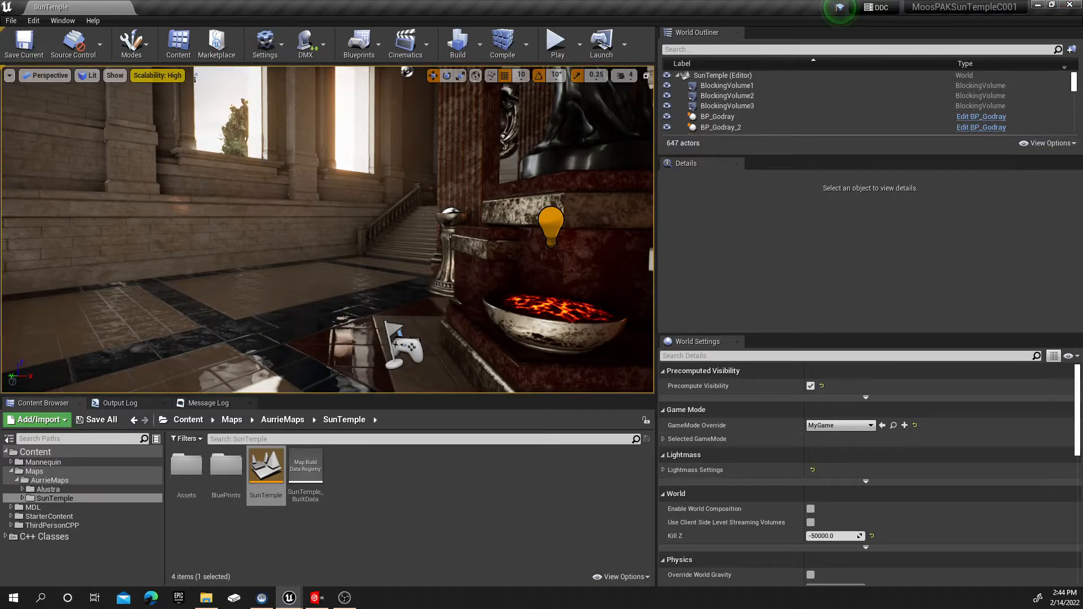
Close the World Outliner and set the level's GameMode Override to None in the World Settings
left_click(737, 32)
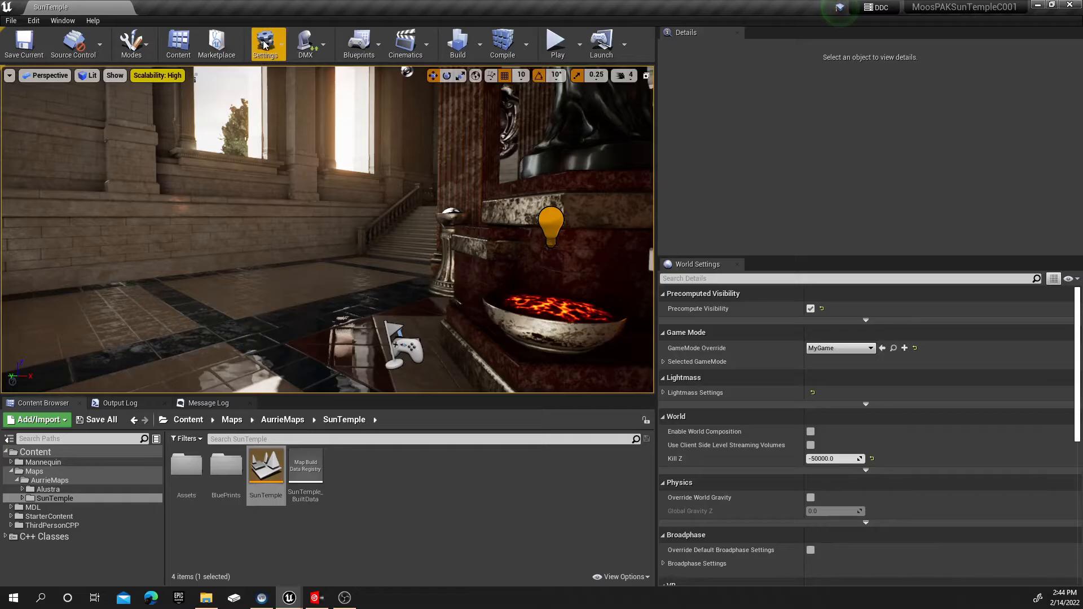
left_click(281, 49)
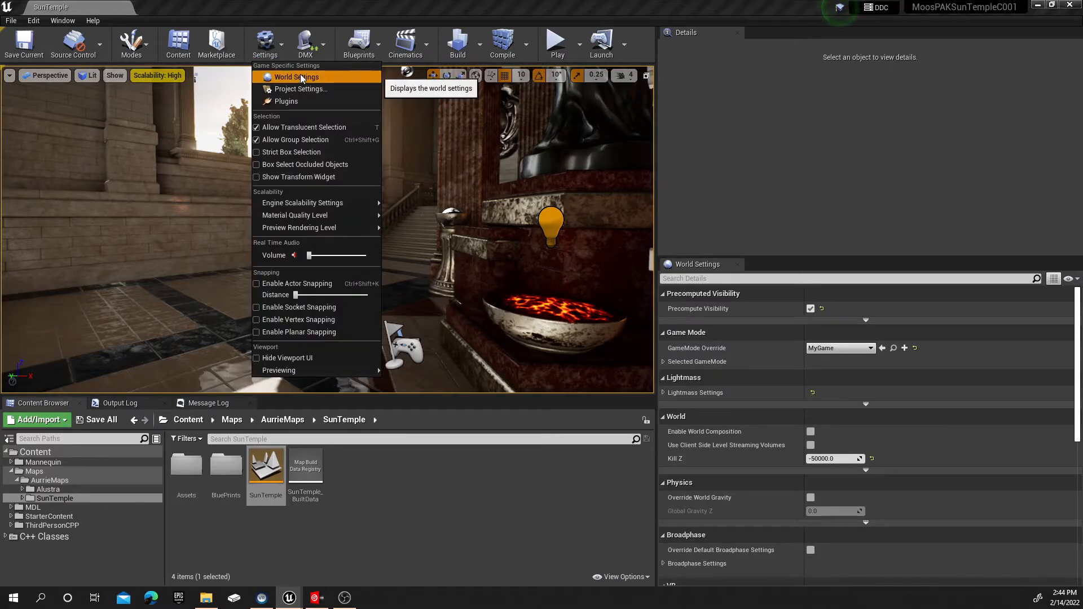
left_click(299, 74)
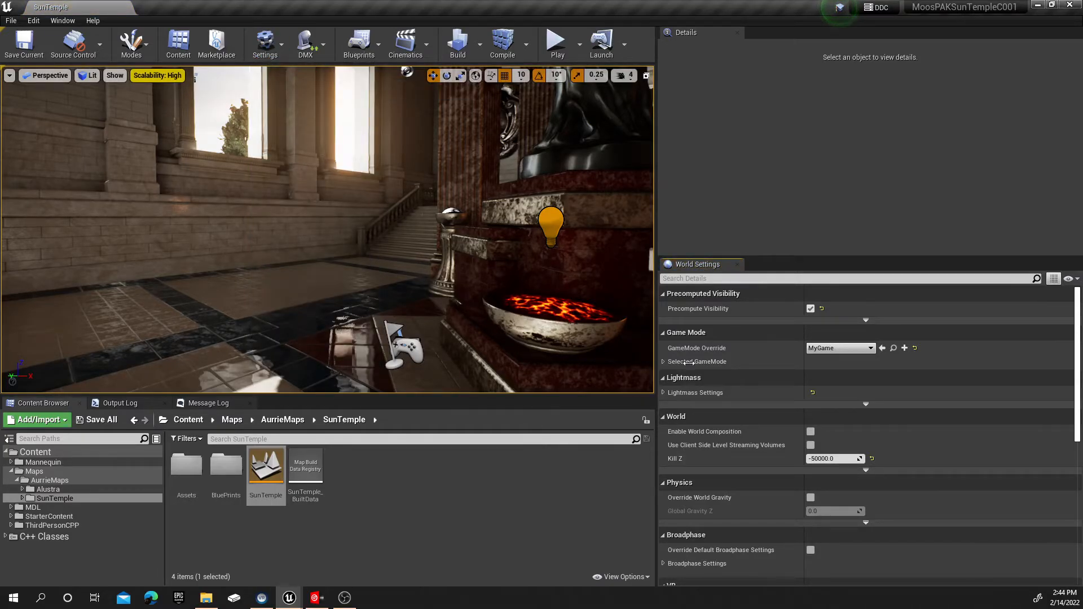
left_click(872, 348)
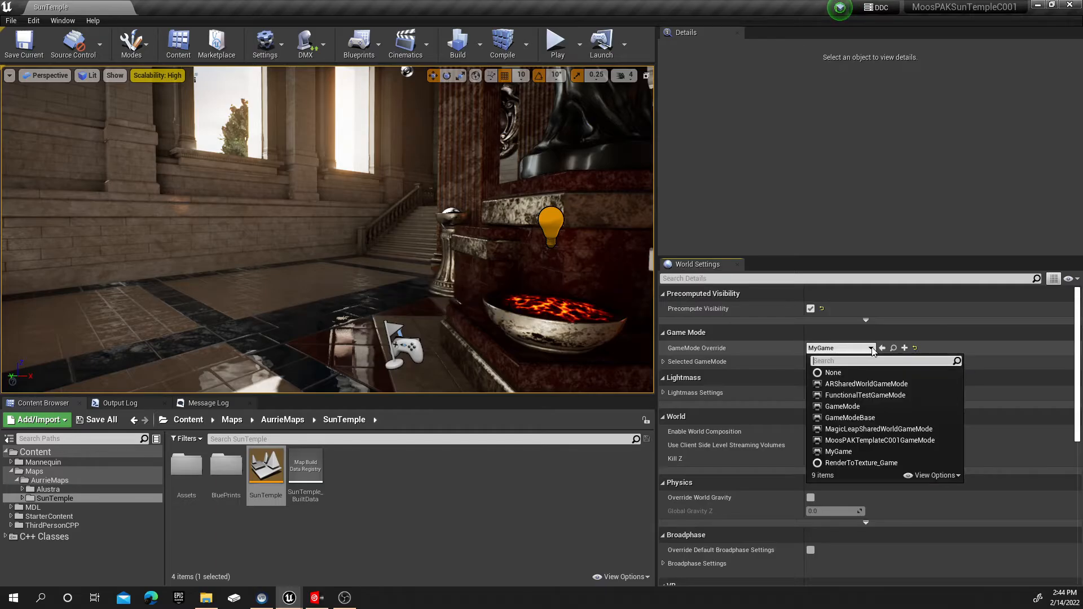
left_click(828, 370)
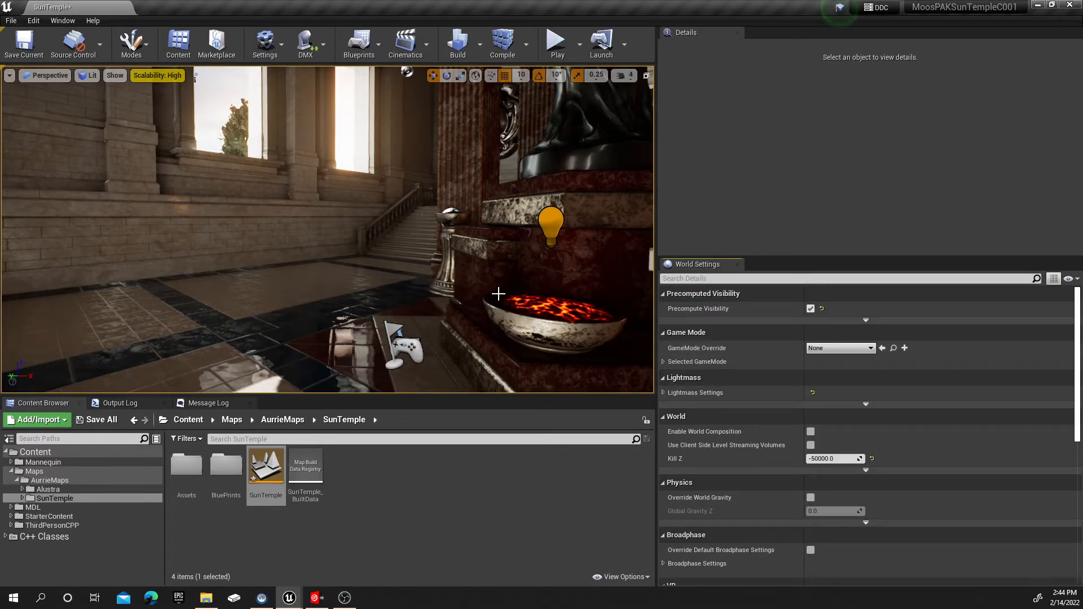
Inspect the C++ classes in the MoosPAKTemplateC001 folder and widen the level viewport at the expense of the Details area
left_click(5, 536)
left_click(62, 547)
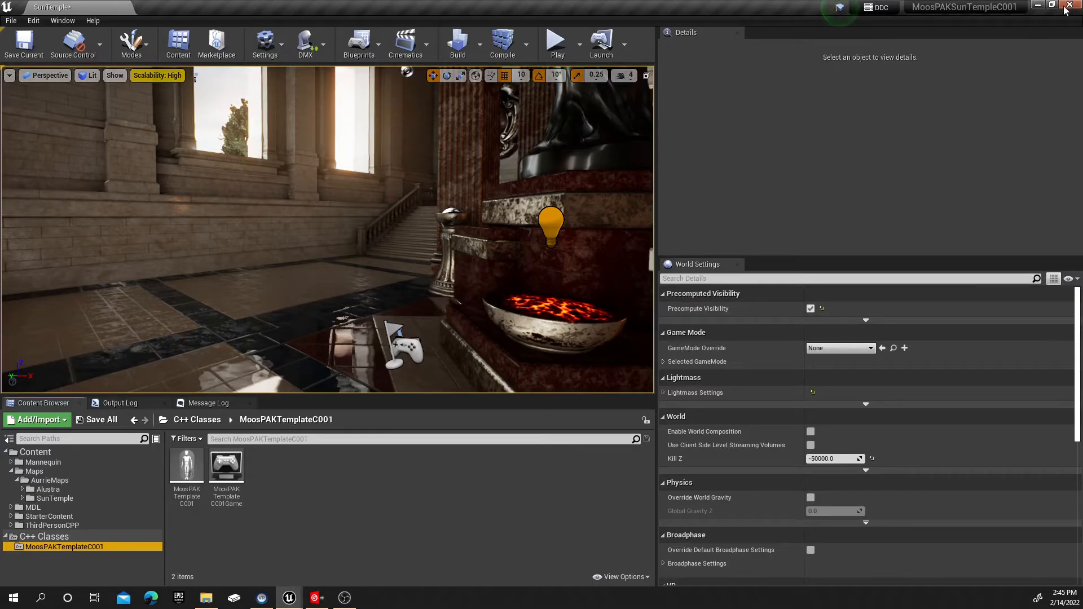
left_click(742, 164)
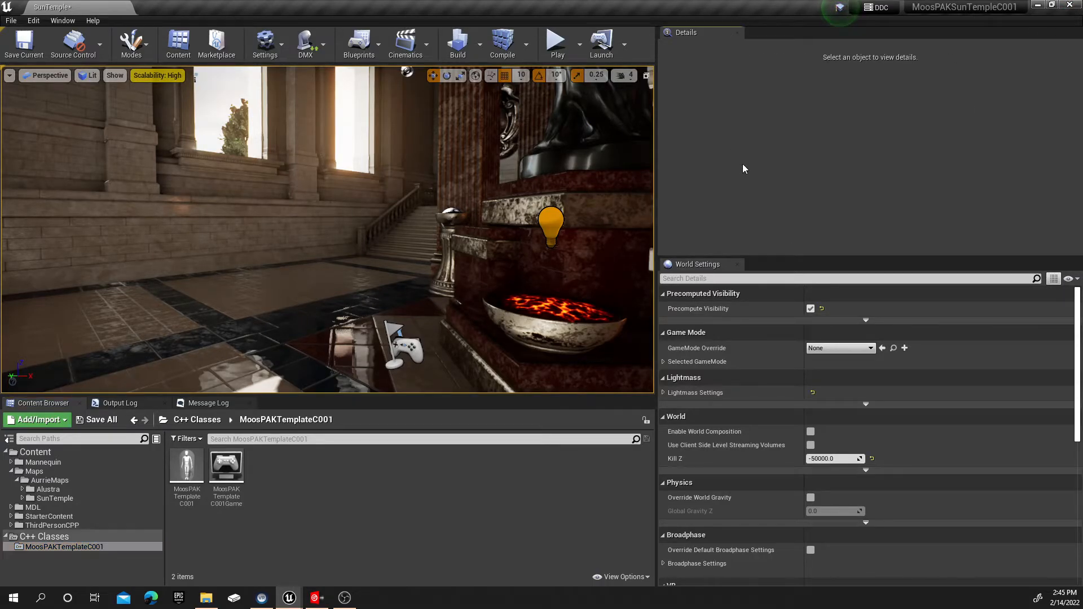
left_click_drag(656, 314, 906, 310)
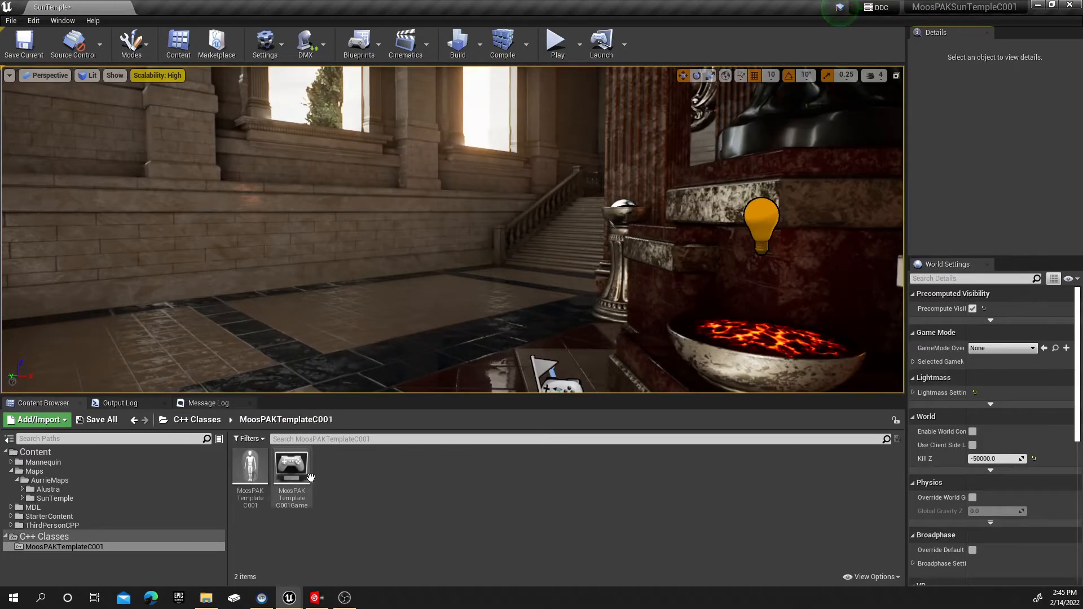
left_click(34, 471)
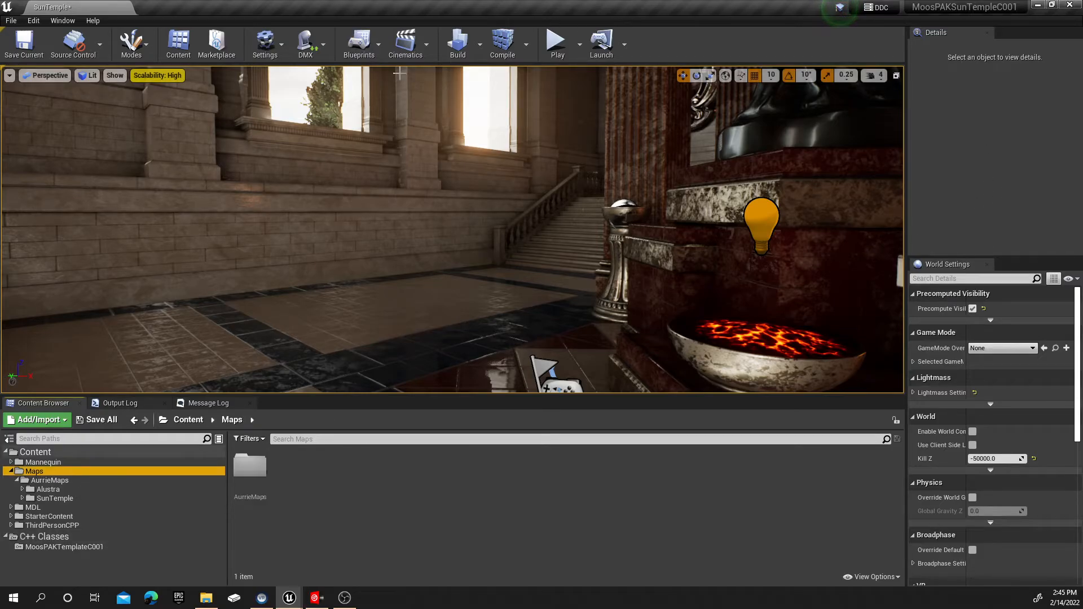
left_click(938, 35)
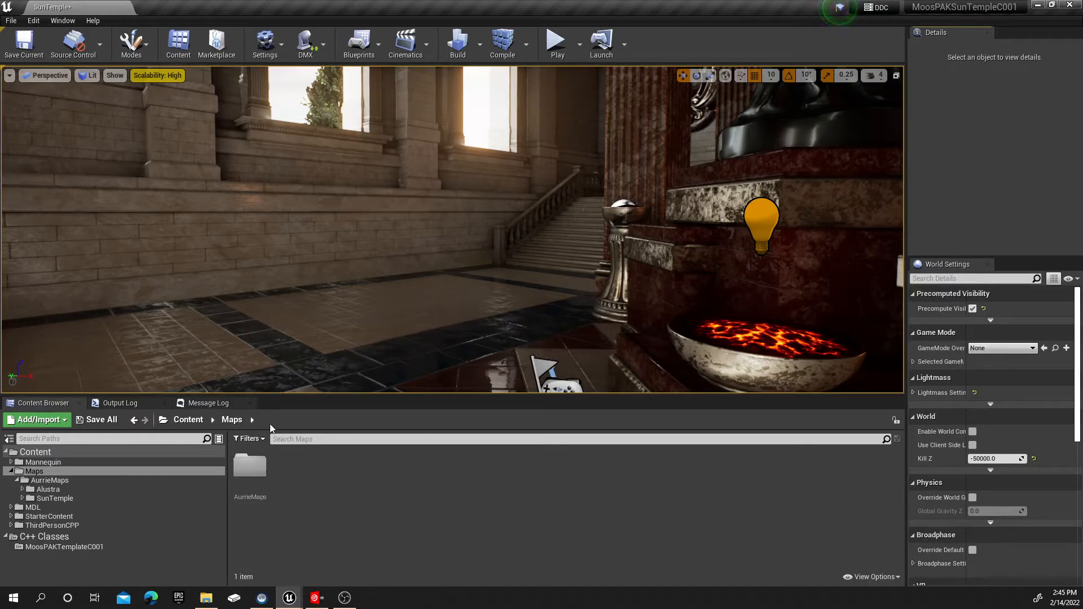
Focus the view on the Player Start, play the level and walk the third-person character around the temple
left_click(544, 370)
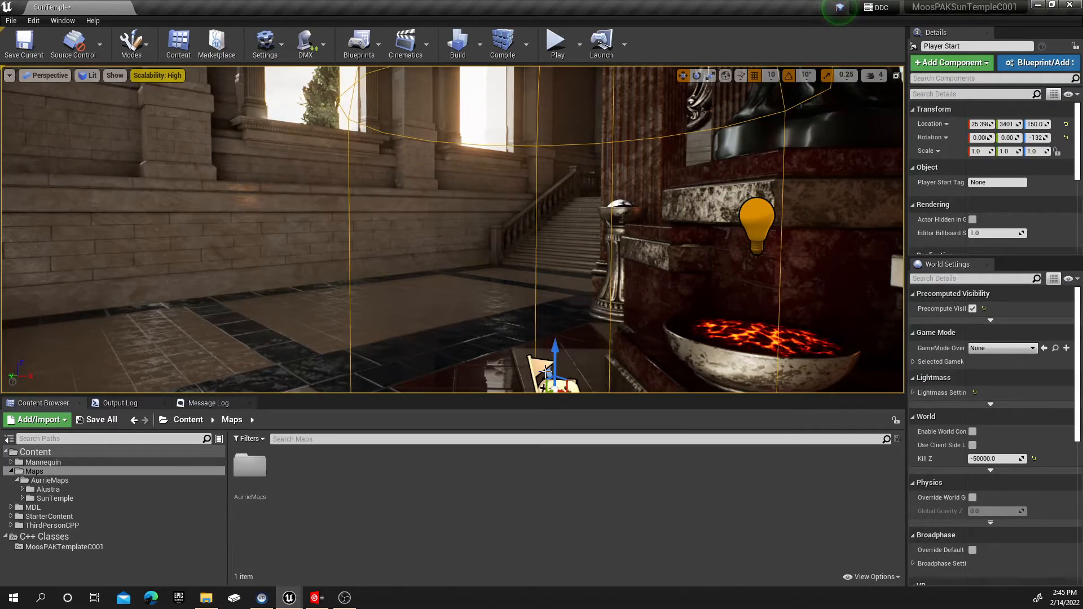
key("f")
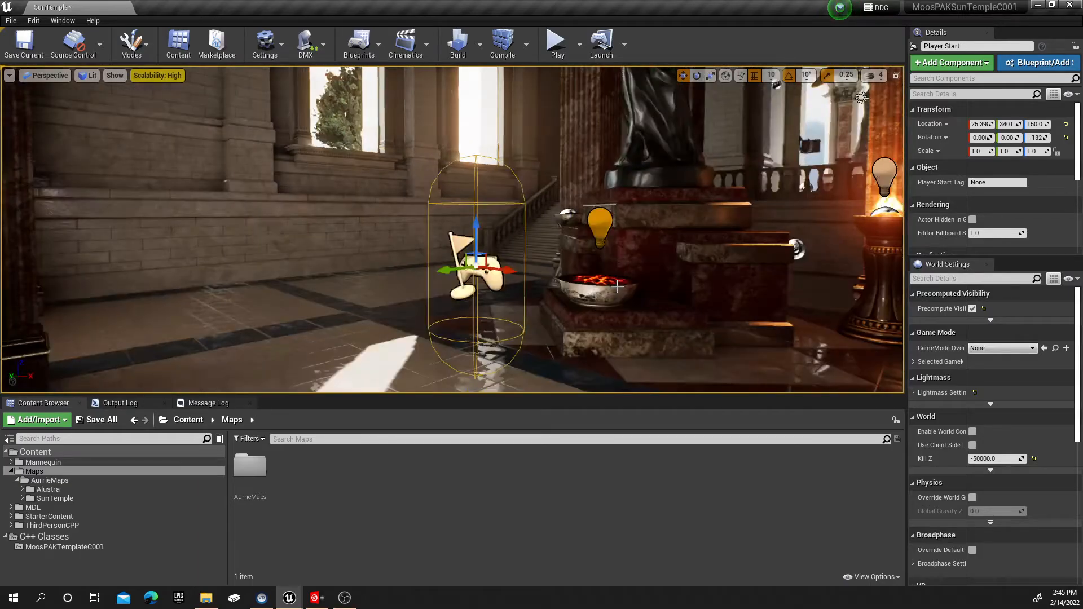
left_click(556, 45)
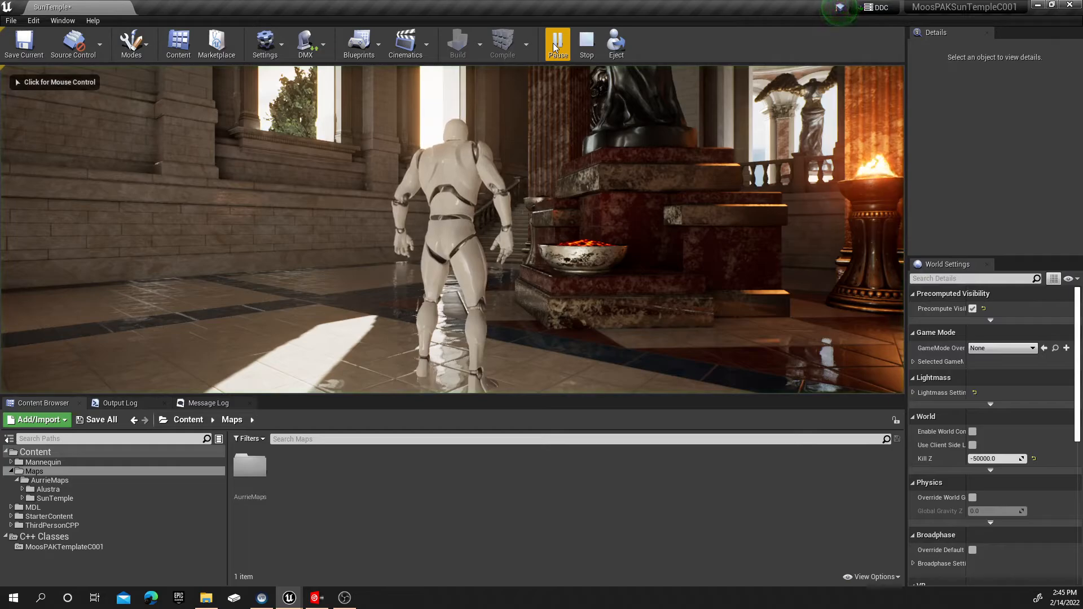
left_click(662, 244)
key("w")
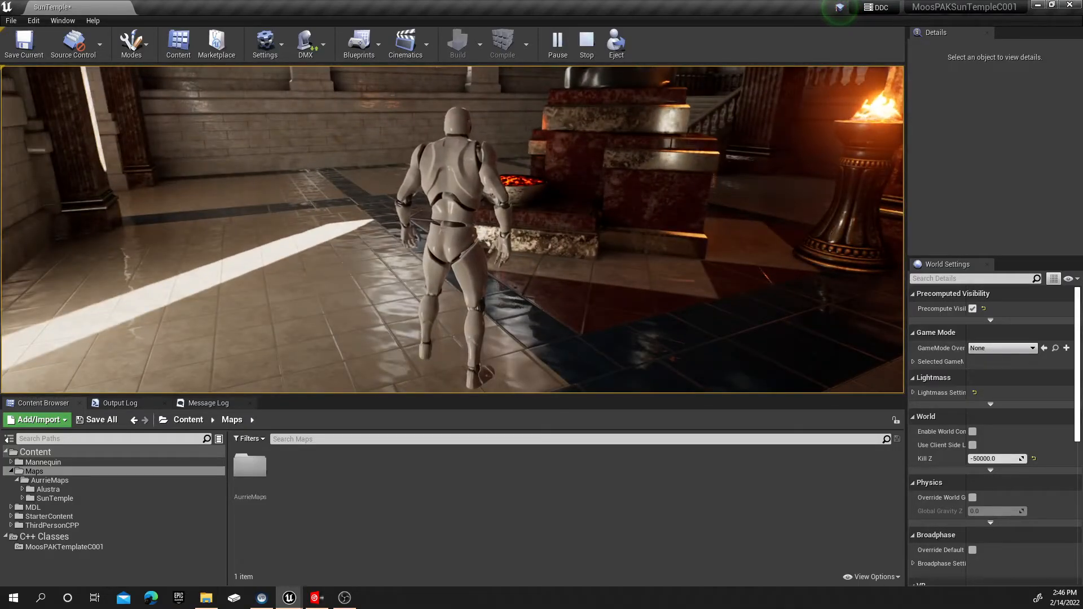
Stop the play session and open the ThirdPersonCharacter blueprint from the ThirdPersonCPP Blueprints folder
key("Escape")
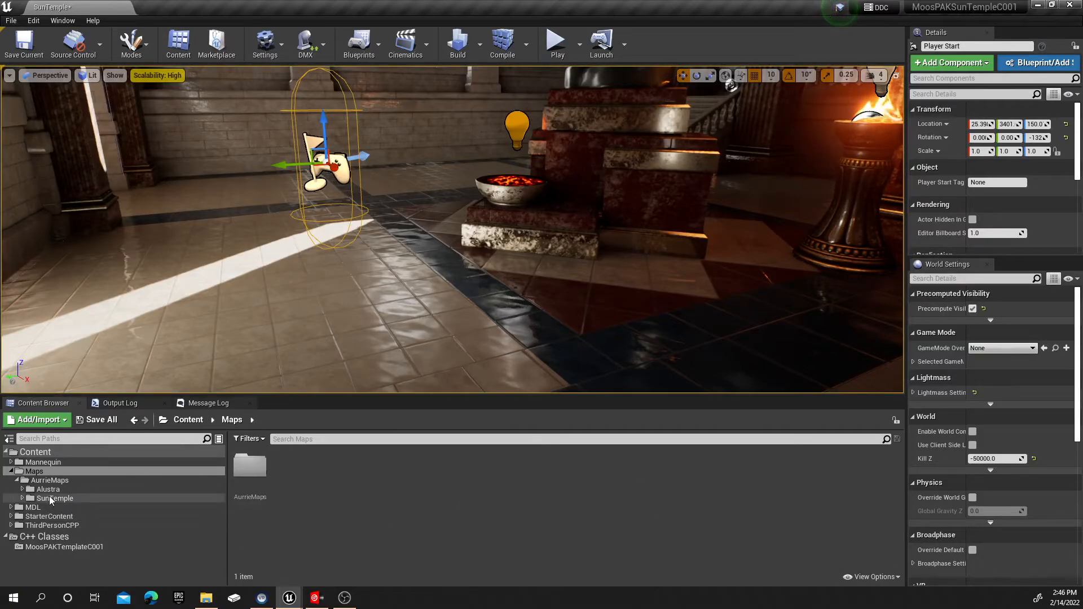
left_click(50, 525)
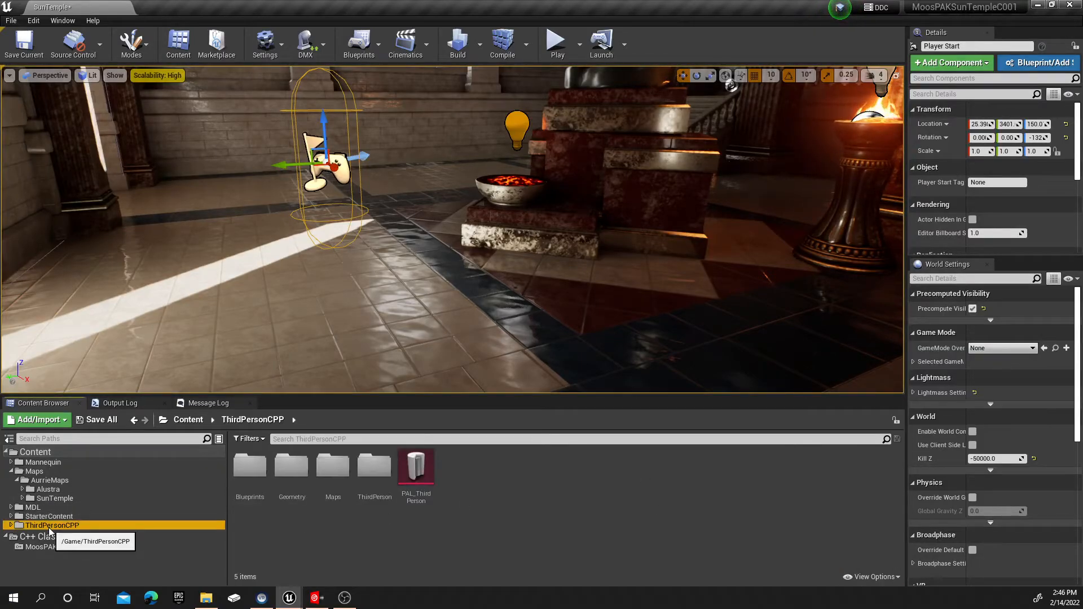
left_click(242, 470)
double_click(240, 471)
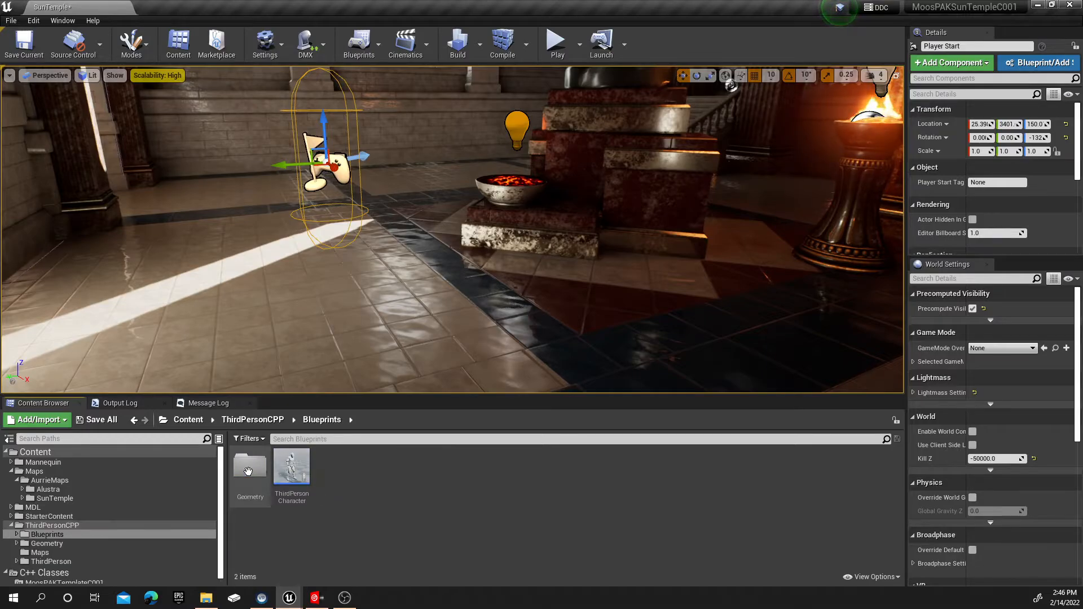
double_click(292, 467)
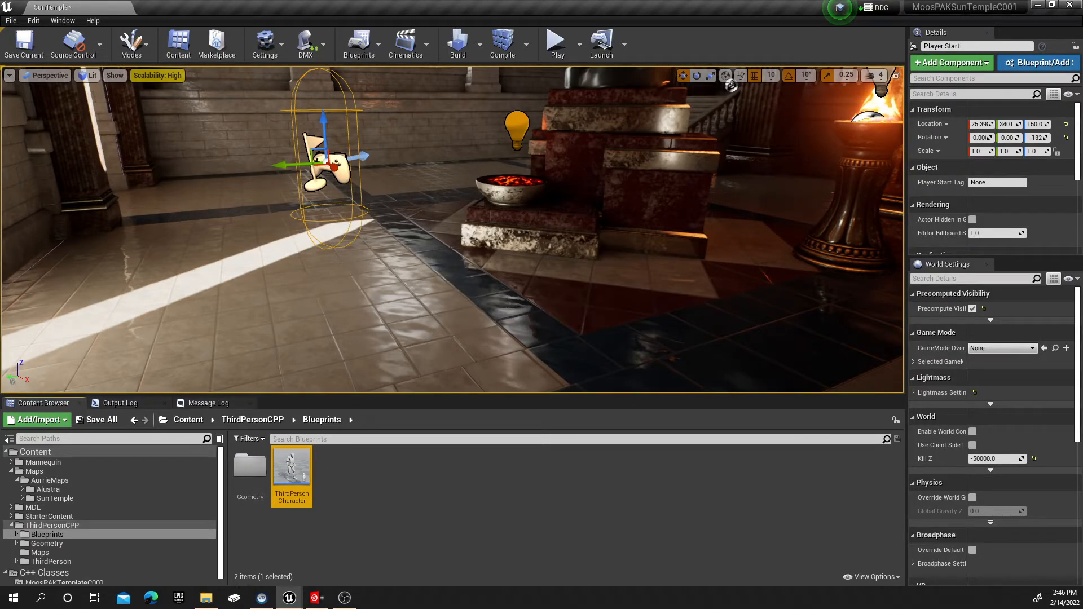
Set the character's Skeletal Mesh to SK_Mannequin_Female in the blueprint's class defaults
scroll(877, 430, "down", 2)
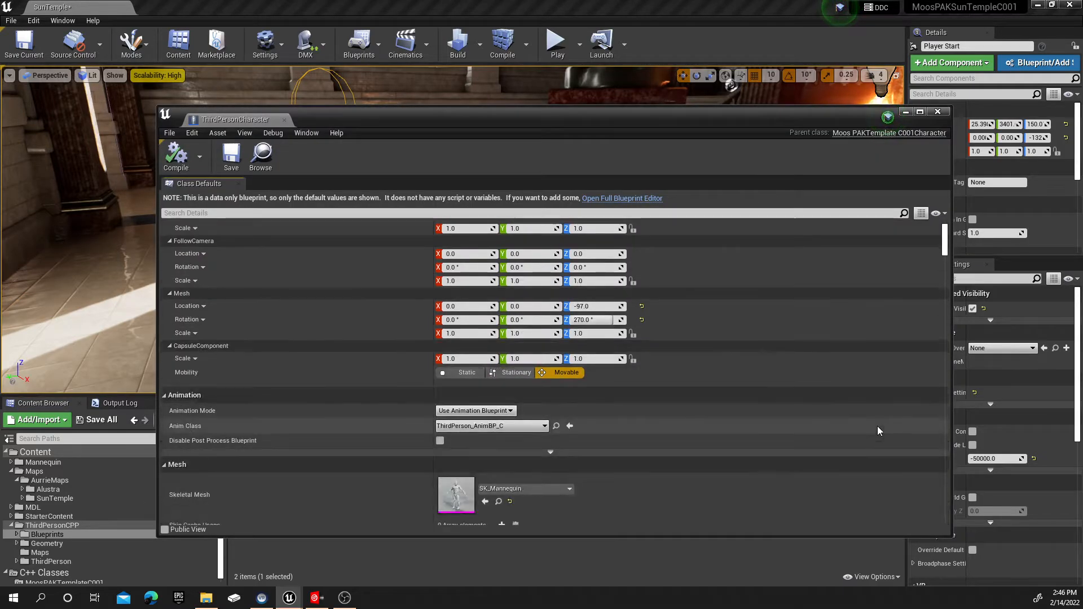
scroll(877, 425, "down", 3)
left_click(564, 416)
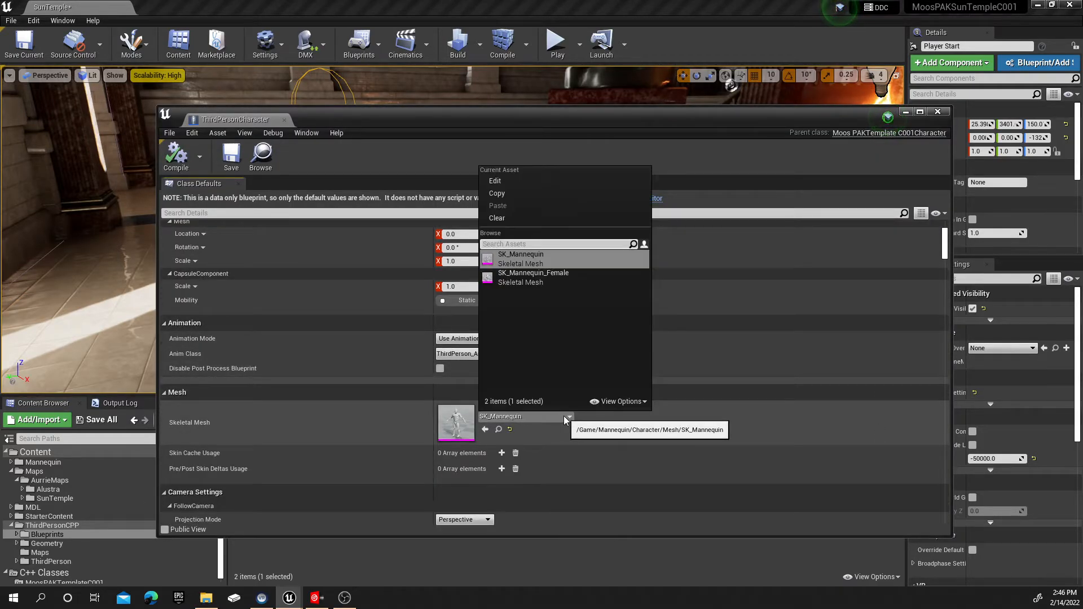
left_click(523, 276)
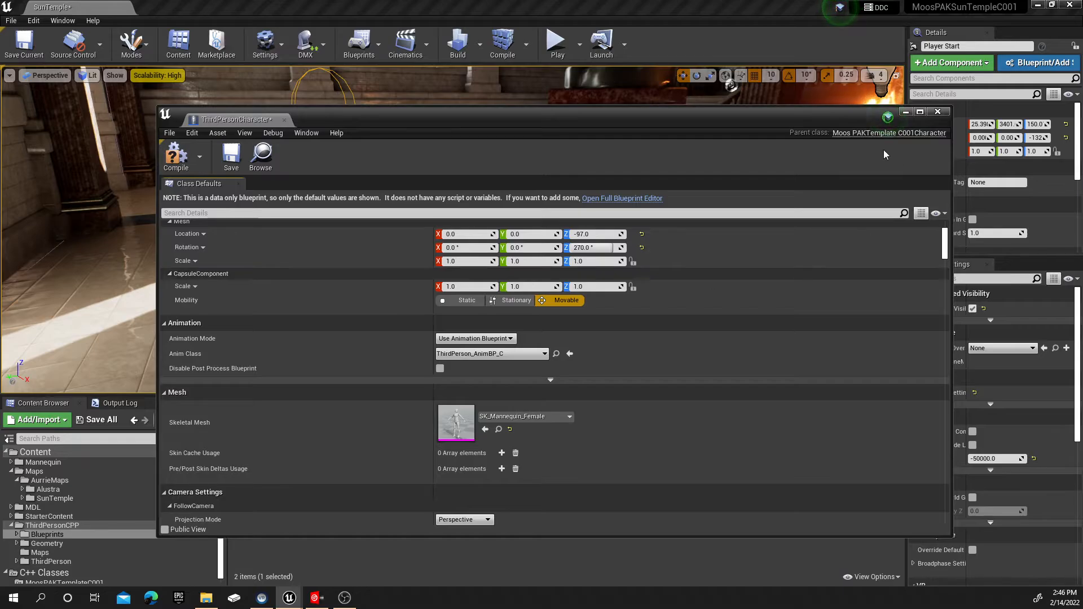
Compile and close the character blueprint, and check the new mesh in a short play session
left_click(184, 163)
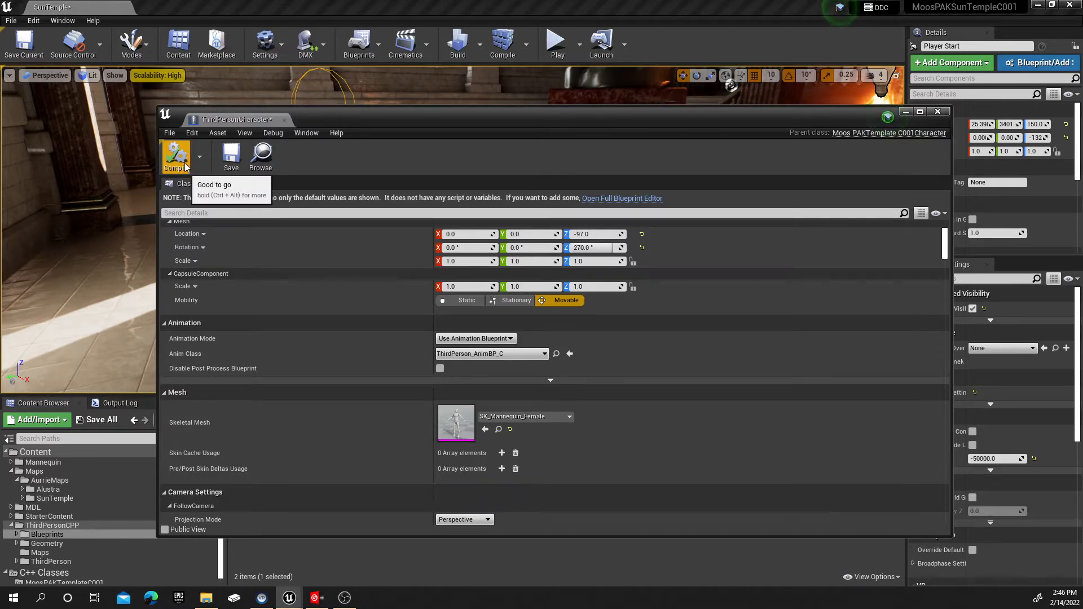
left_click(938, 113)
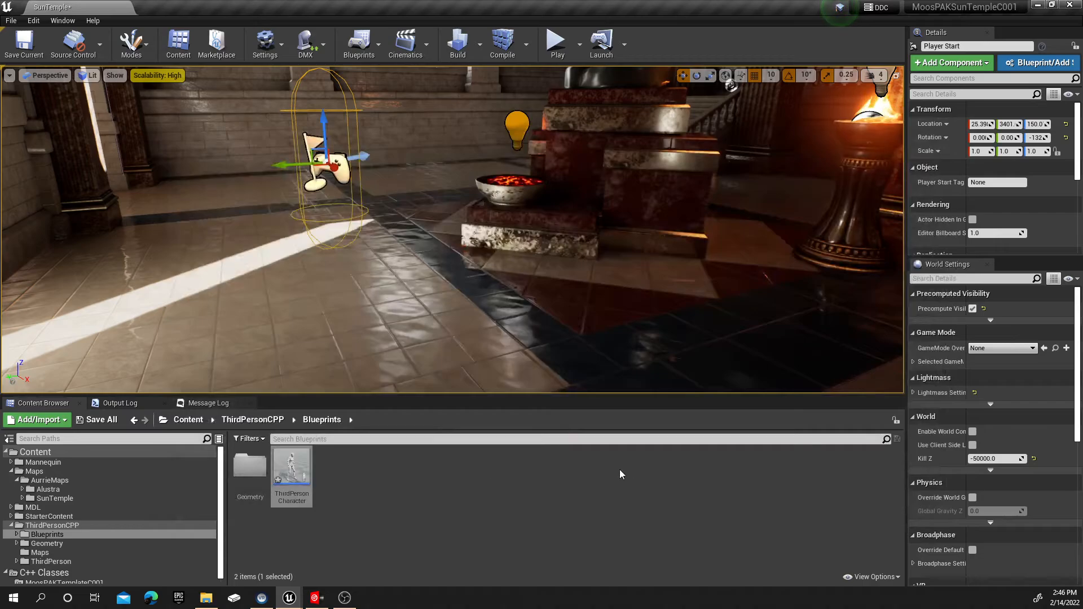
left_click(552, 50)
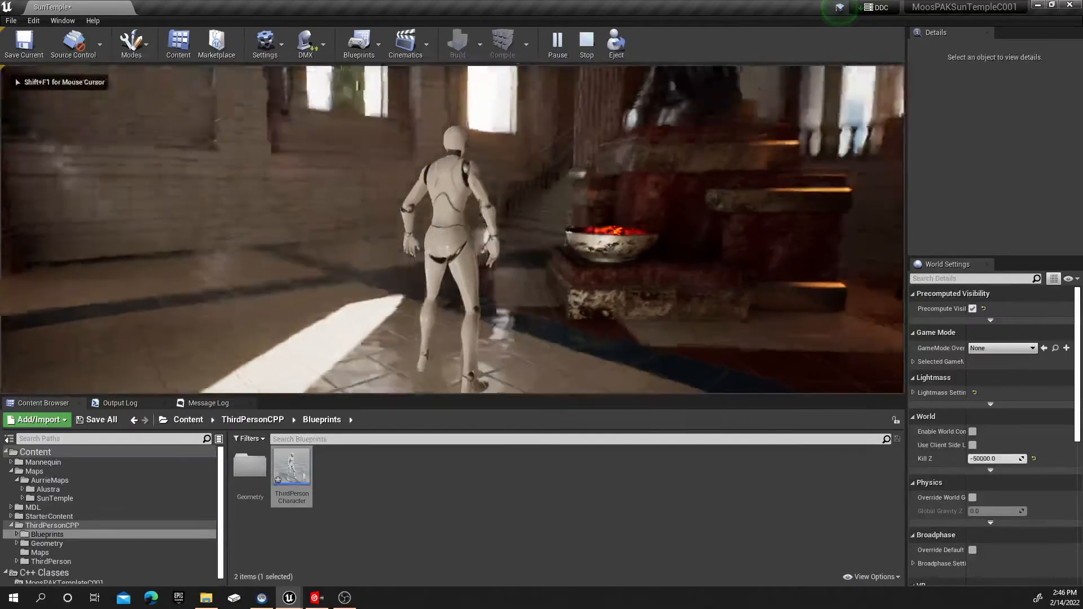
key("Escape")
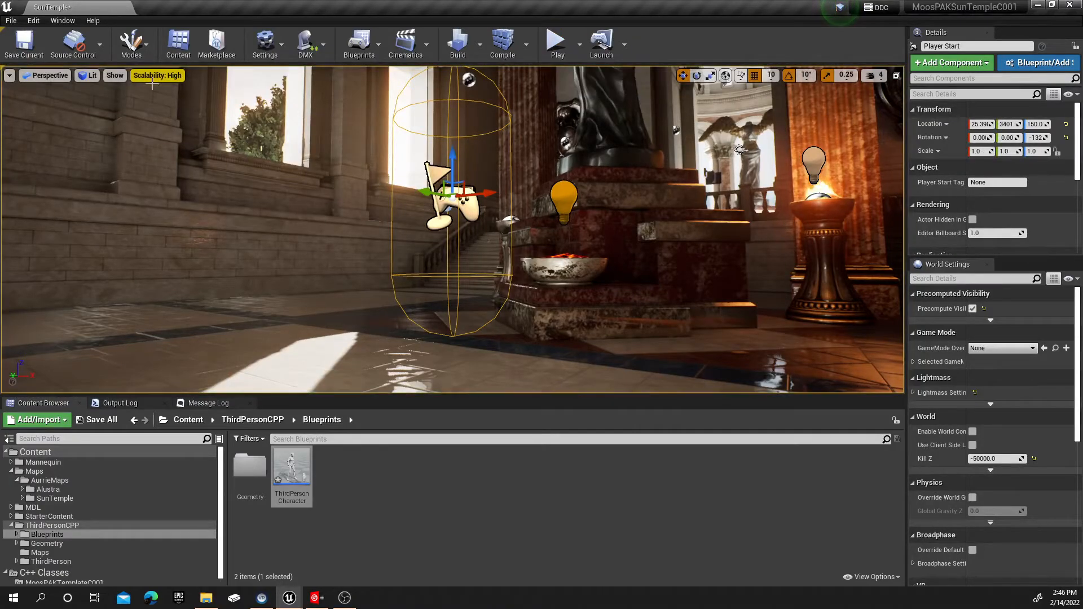
Set both the Editor Startup Map and the Game Default Map to SunTemple in the project's Maps & Modes settings
left_click(57, 21)
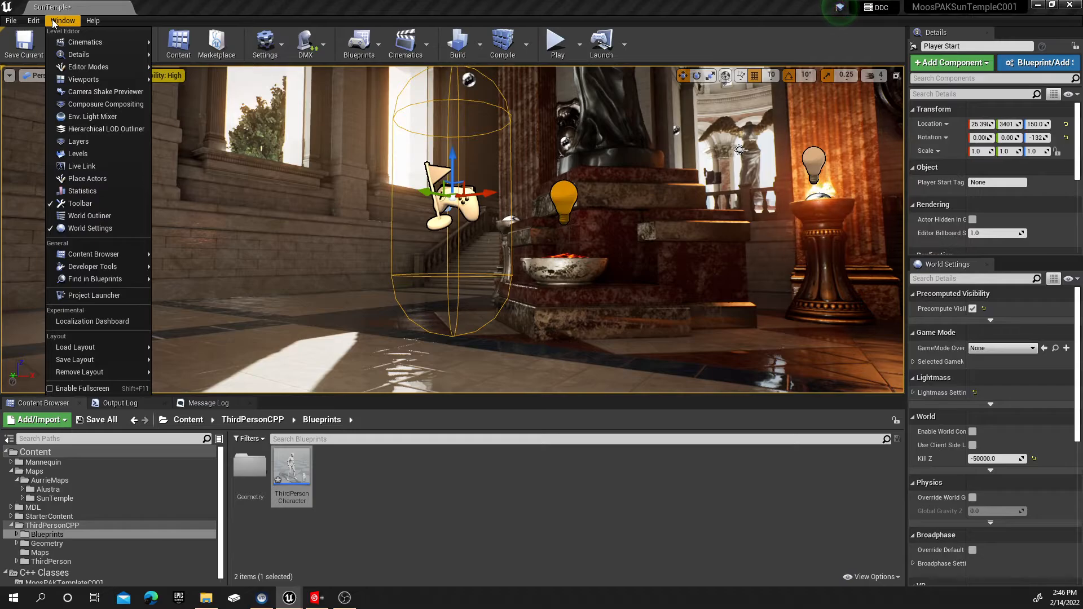
left_click(54, 20)
left_click(33, 20)
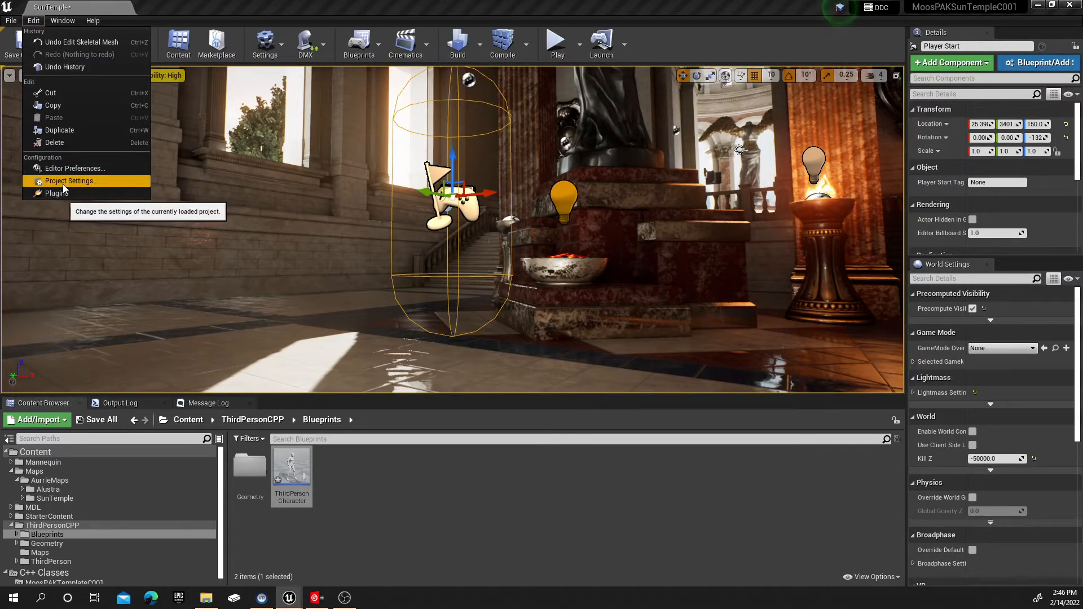
left_click(87, 180)
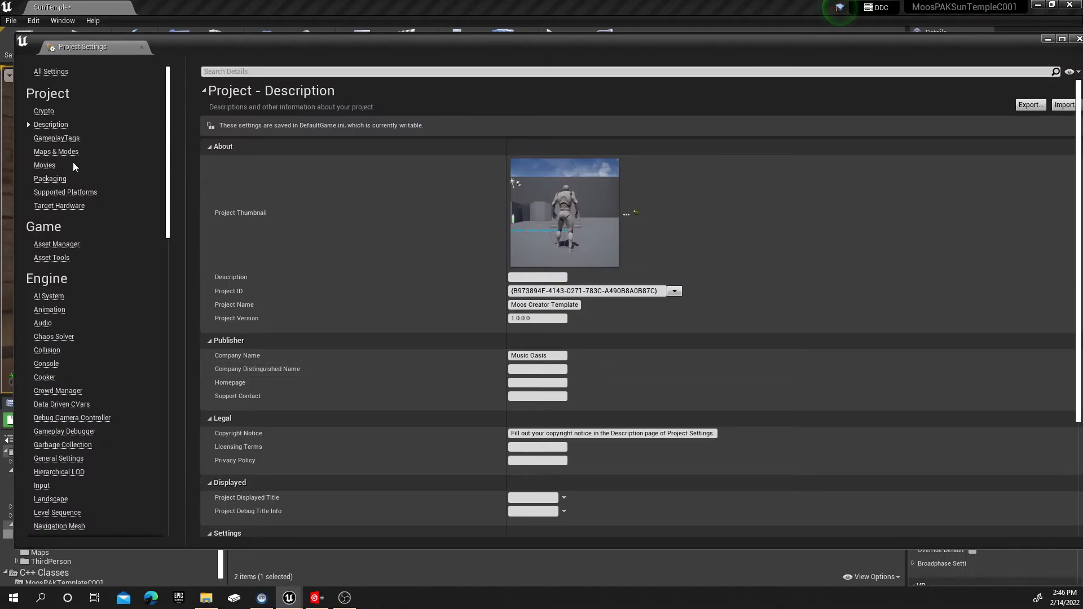
left_click(56, 151)
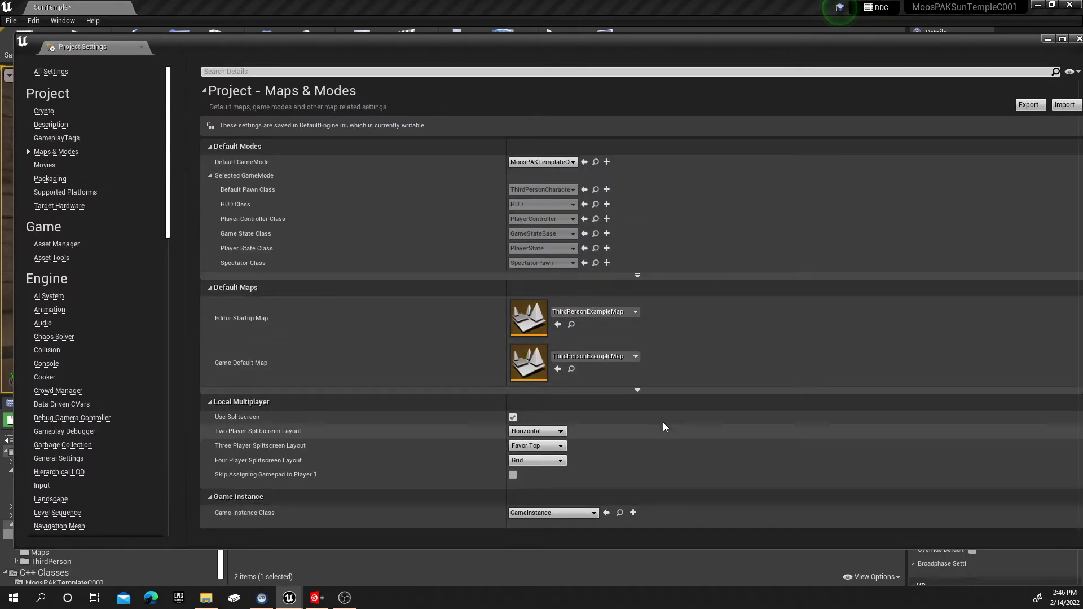
left_click(635, 312)
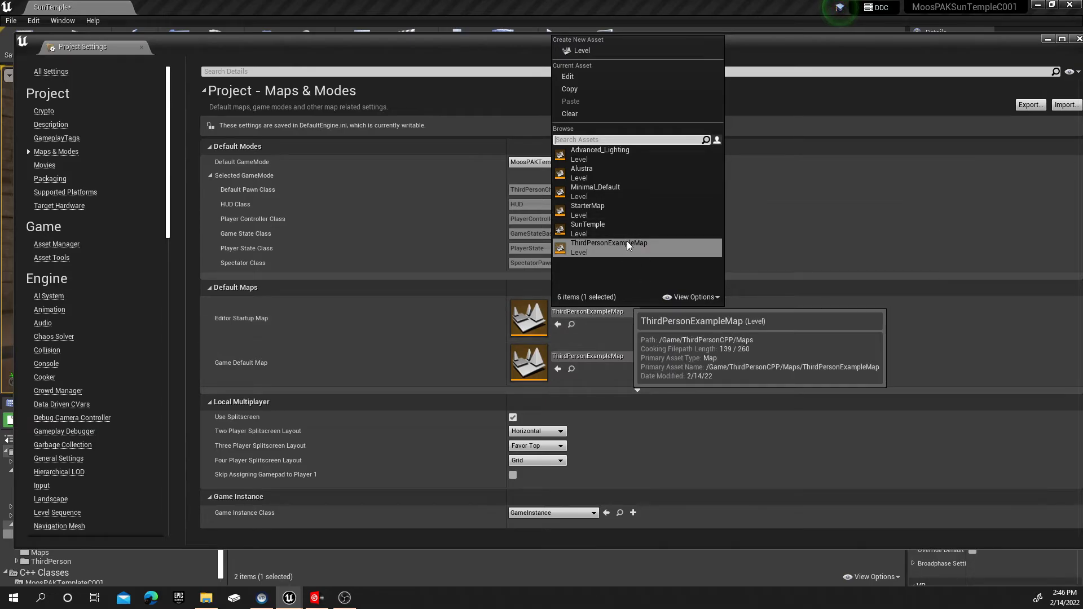
left_click(582, 228)
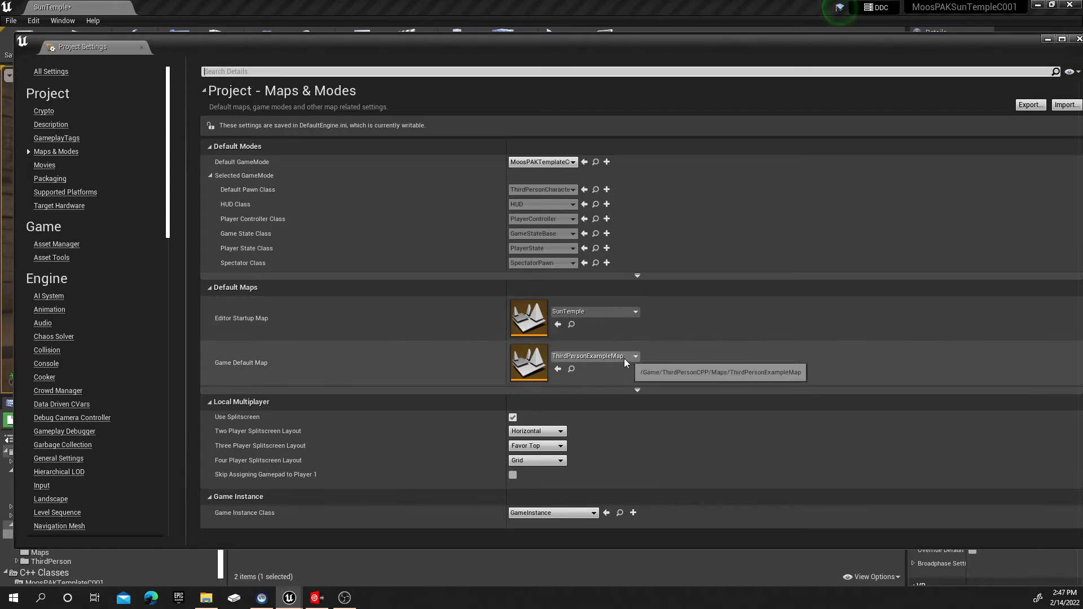
left_click(626, 357)
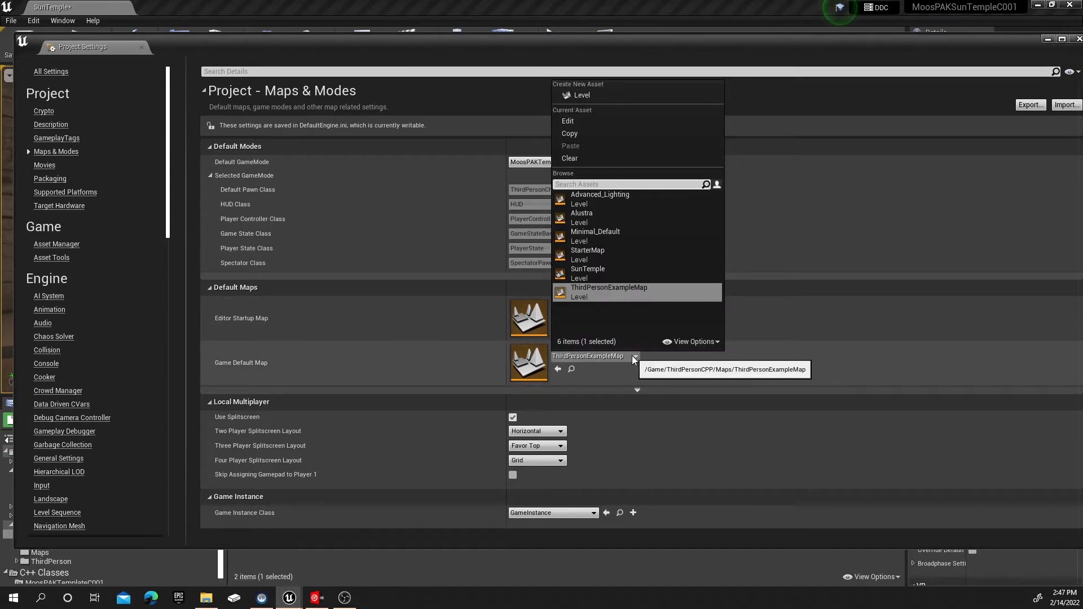
left_click(591, 271)
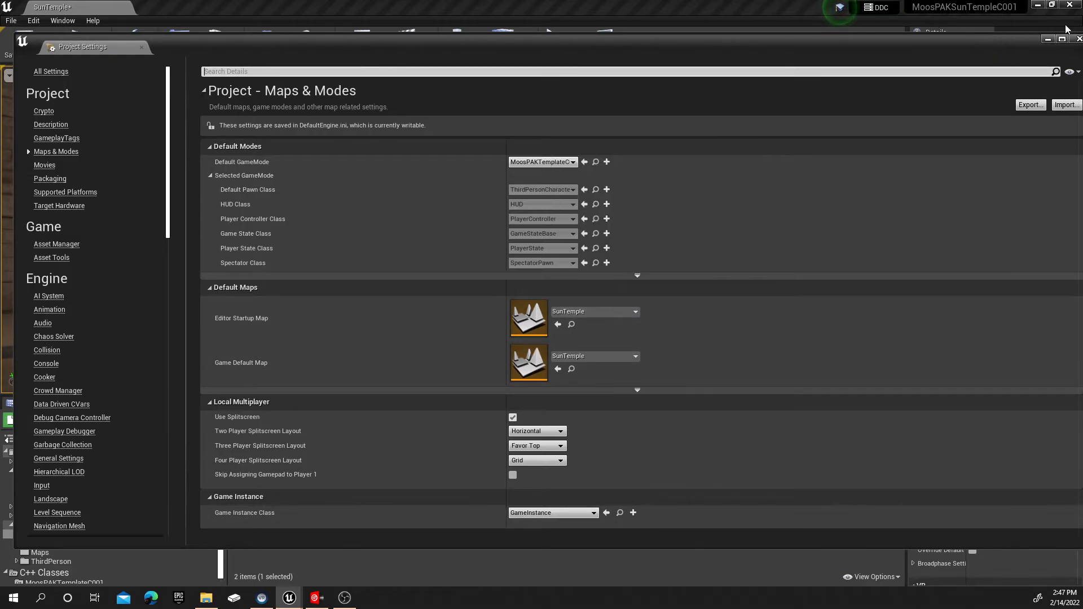
left_click(1077, 40)
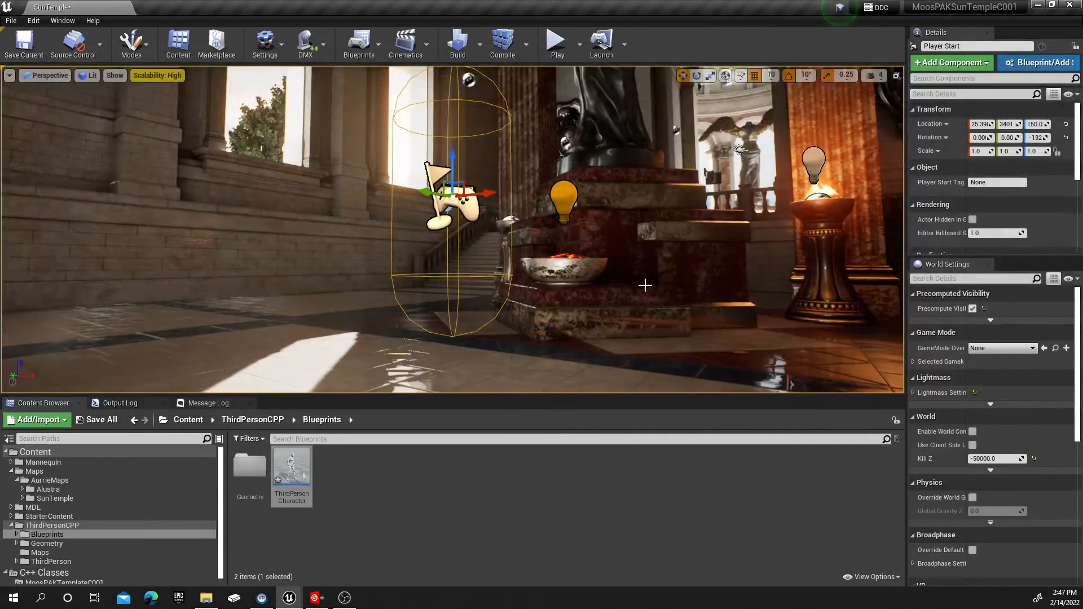
Save all unsaved levels and assets, and start playing the SunTemple level
left_click(9, 21)
left_click(51, 116)
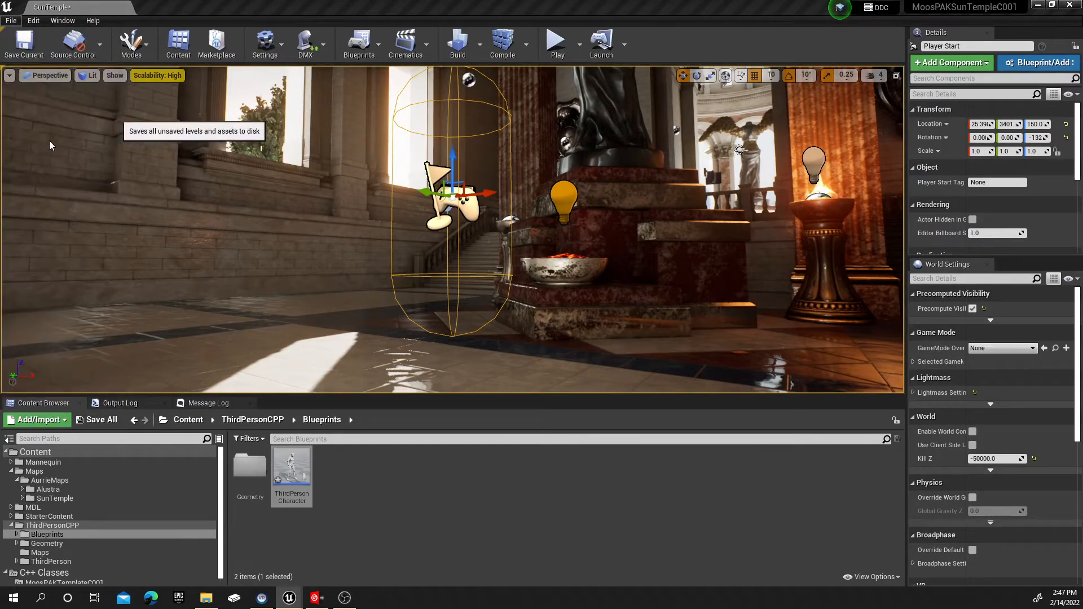
left_click(462, 531)
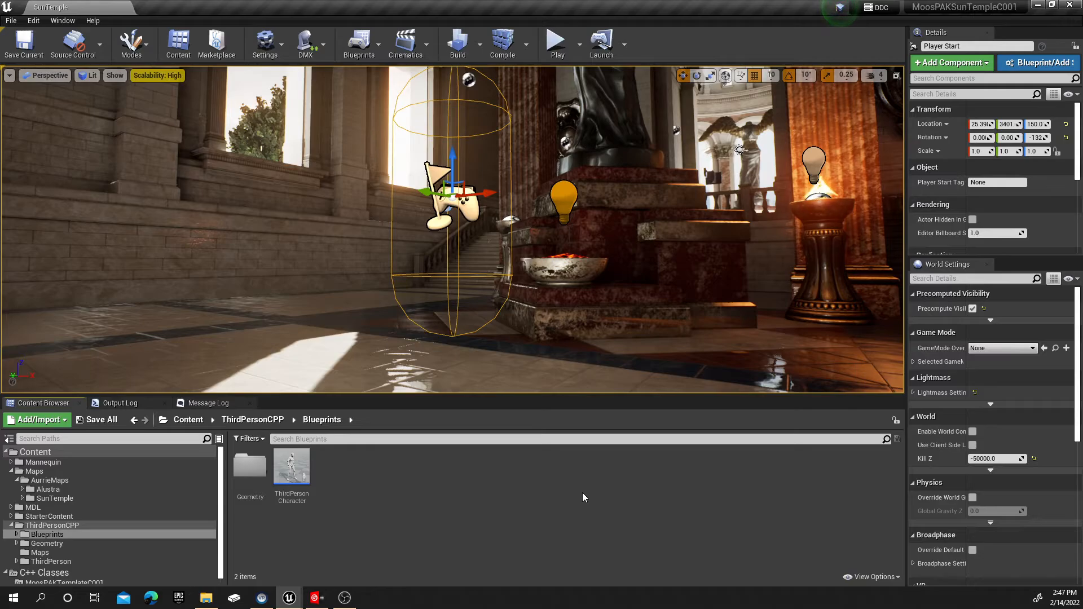
left_click(555, 43)
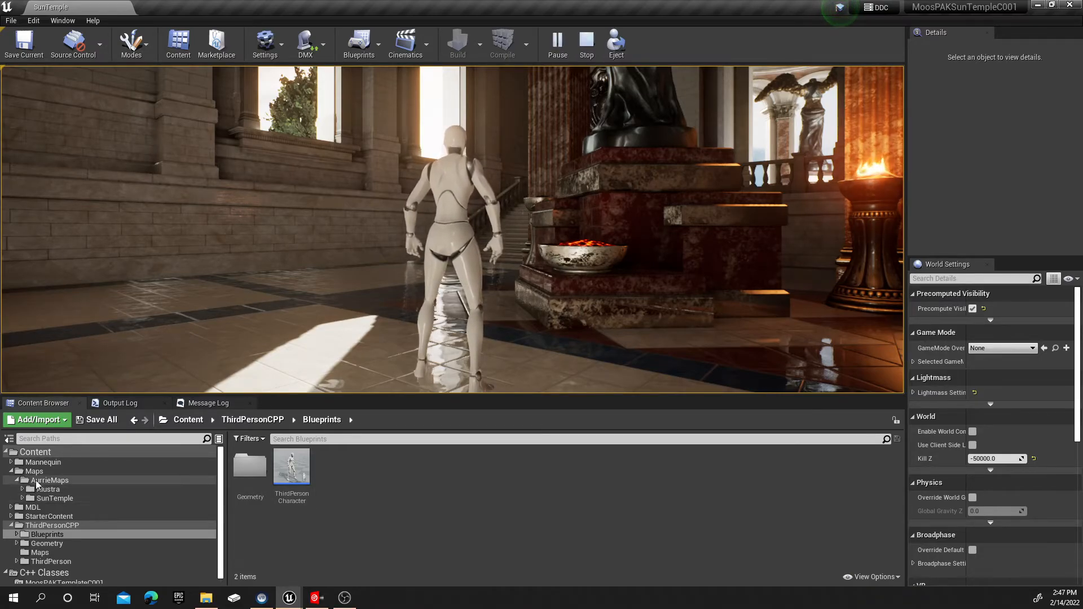
Create a Data Asset of class PrimaryAssetLabel in the AurrieMaps SunTemple folder
double_click(55, 498)
left_click(51, 507)
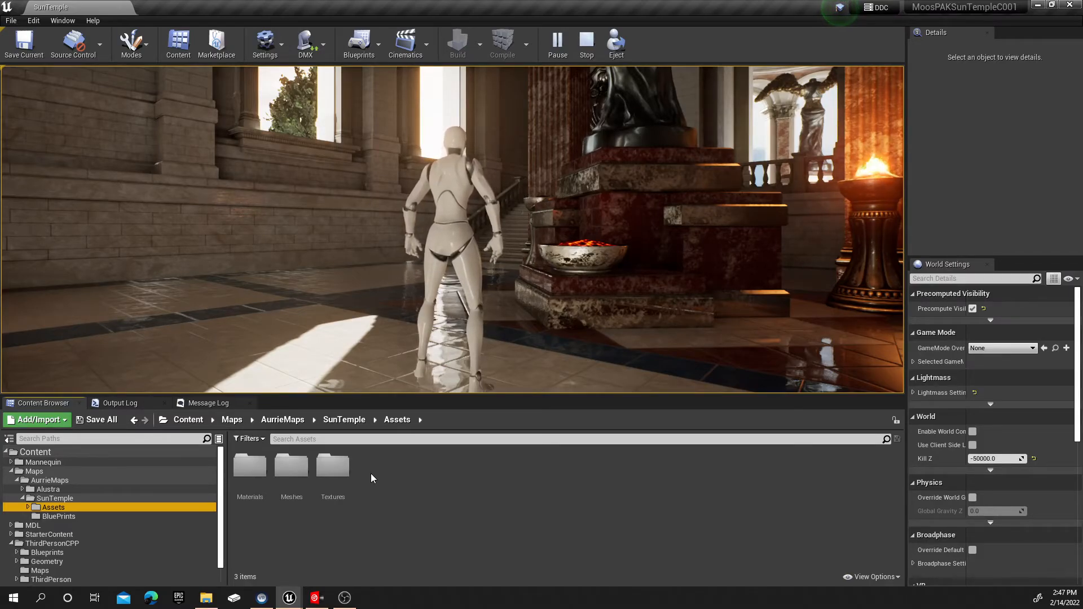
left_click(55, 498)
right_click(515, 496)
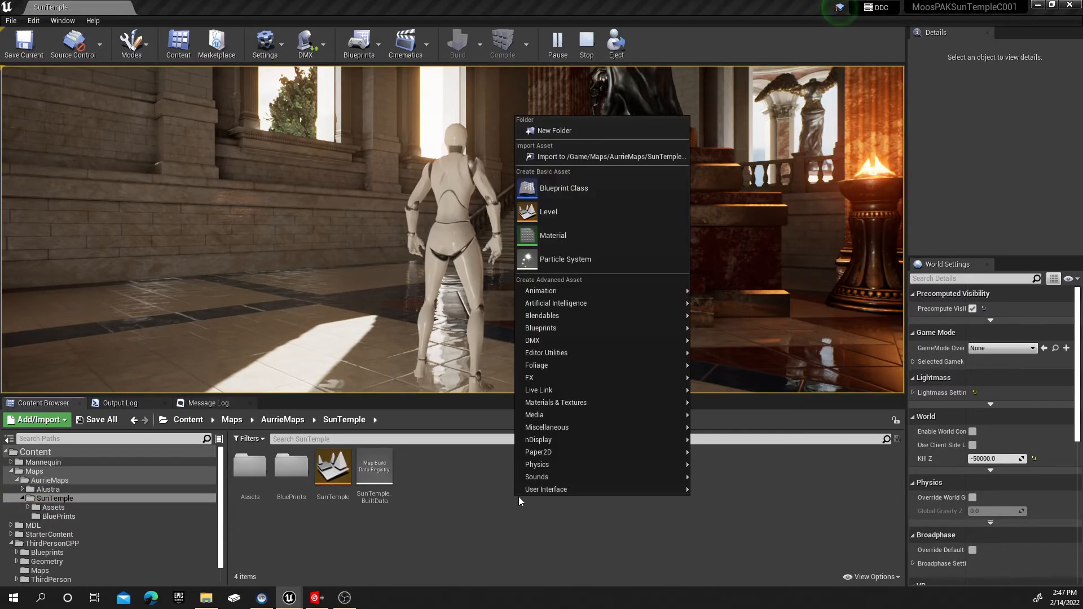
mouse_move(564, 431)
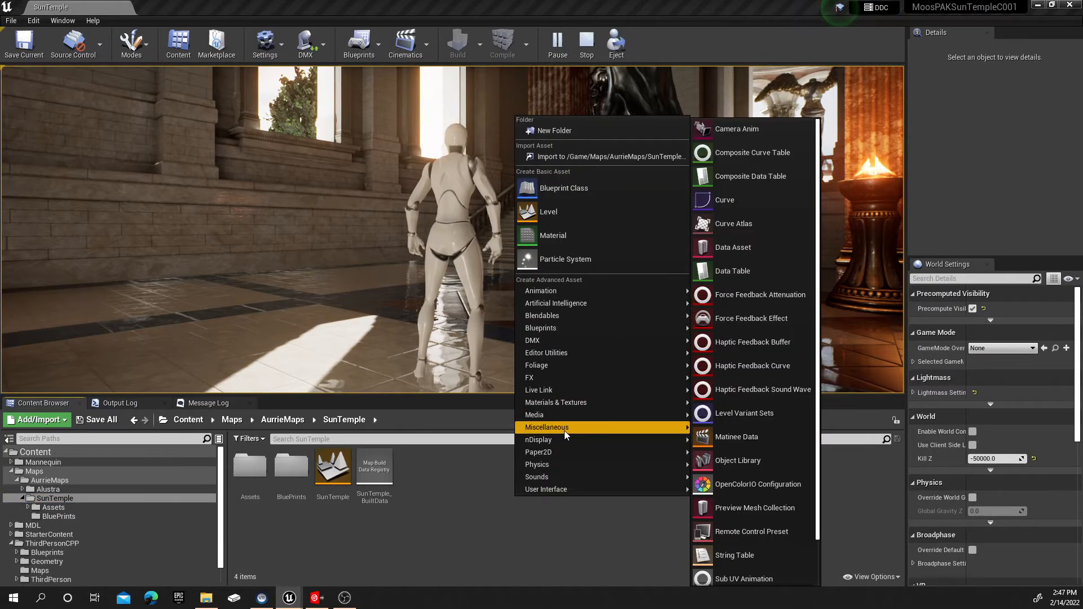
left_click(738, 248)
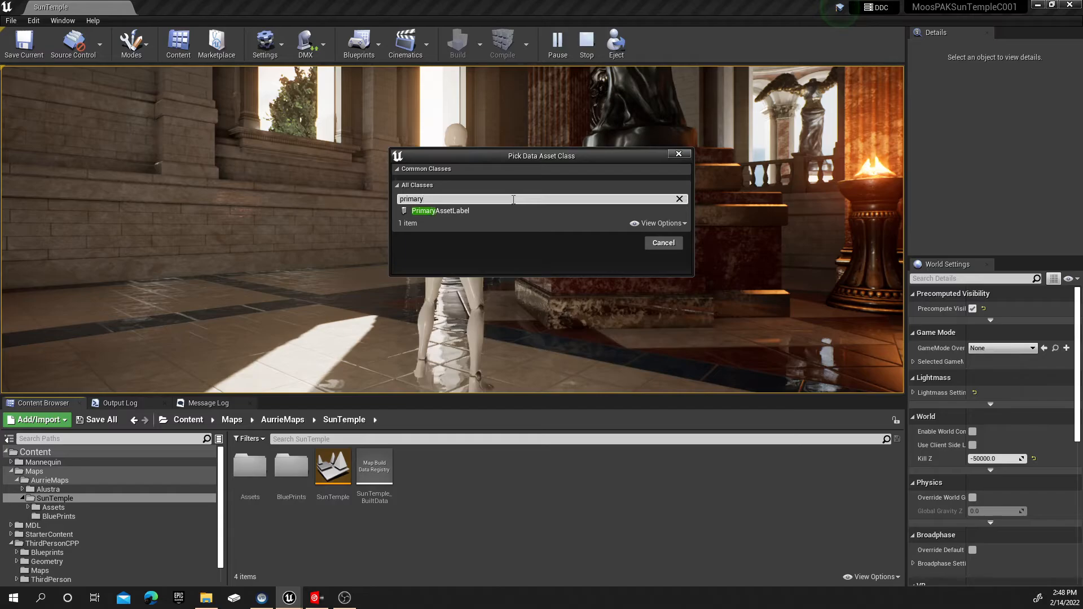
left_click(489, 210)
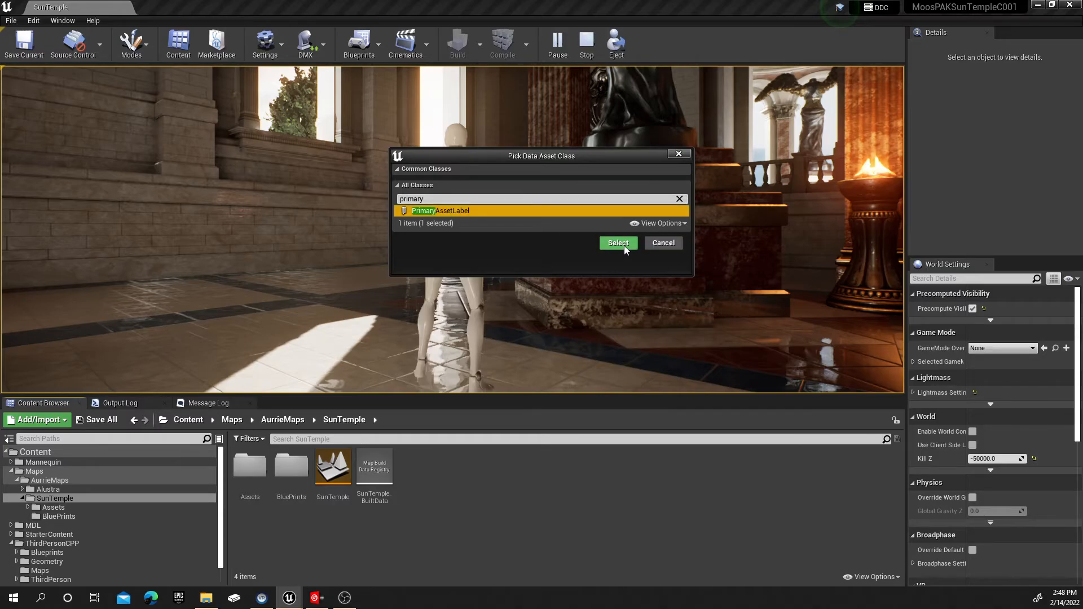
left_click(618, 243)
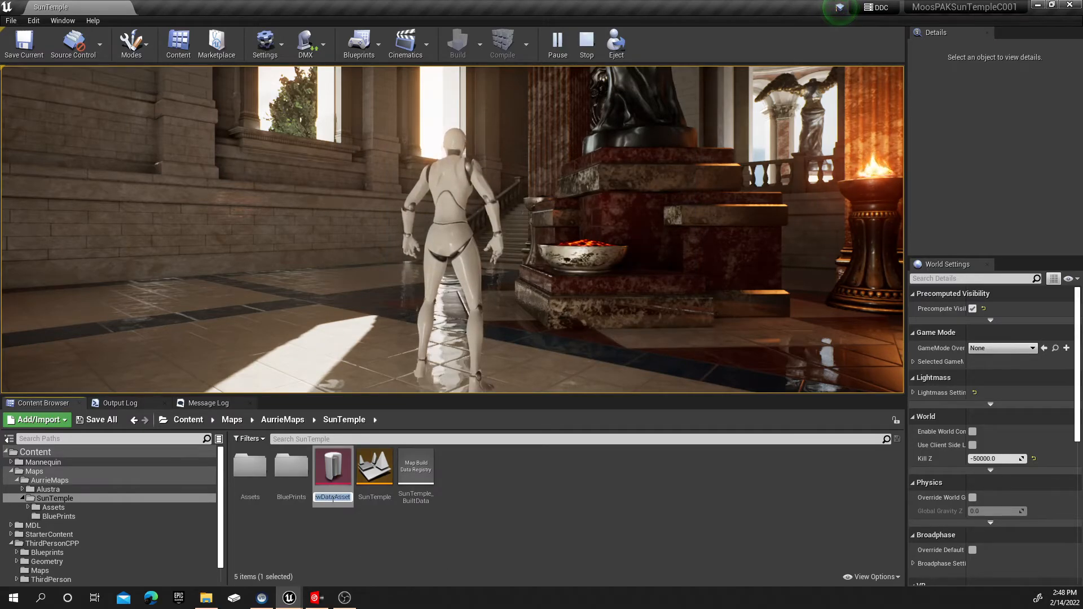
Name the new data asset PAL_SunTemple
type("PAKS")
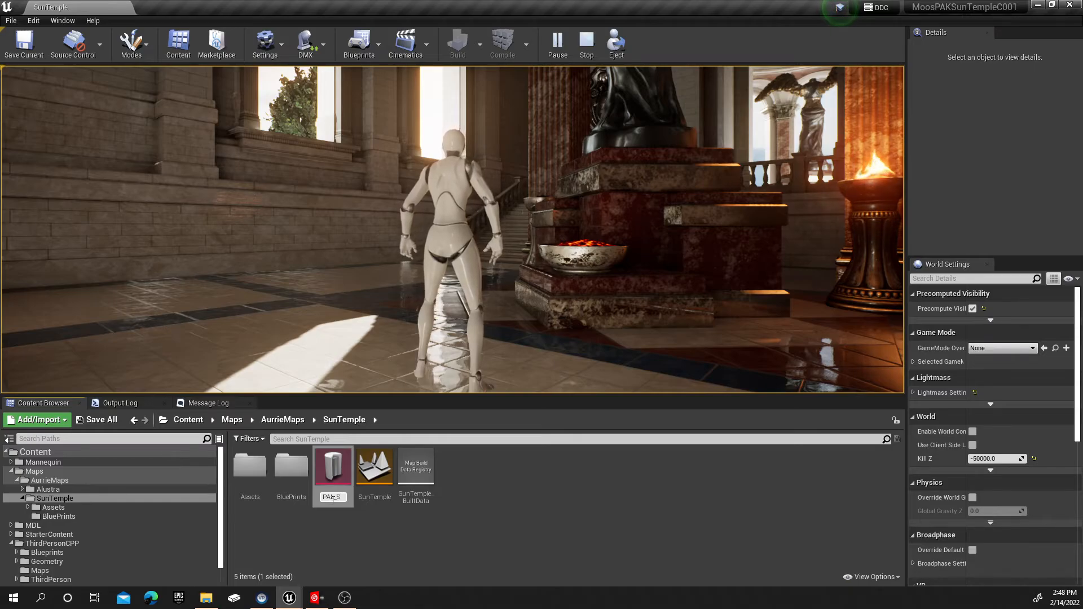
key("BackSpace")
key("BackSpace")
key("BackSpace")
key("BackSpace")
type("SunTemple")
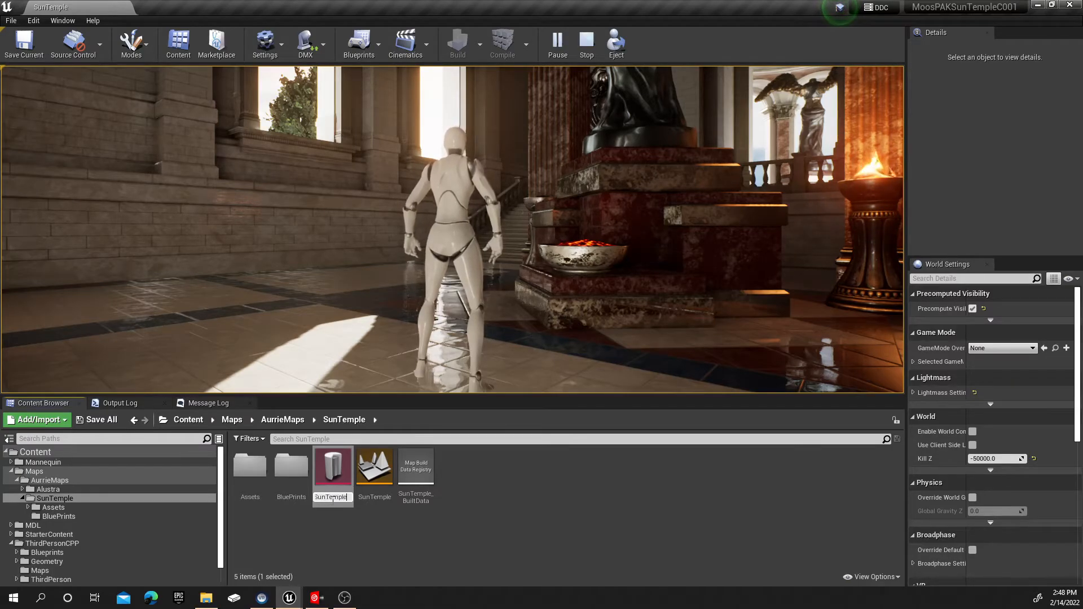
key("Home")
type("PAL_")
key("Return")
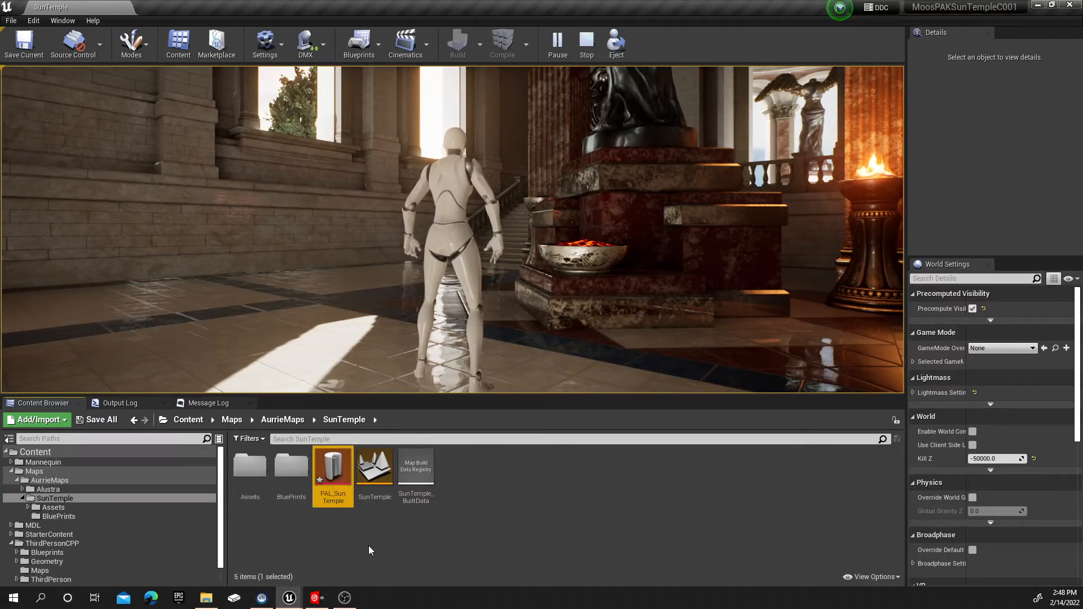
Open the PAL_SunTemple asset and set its Chunk ID to 3000
double_click(324, 459)
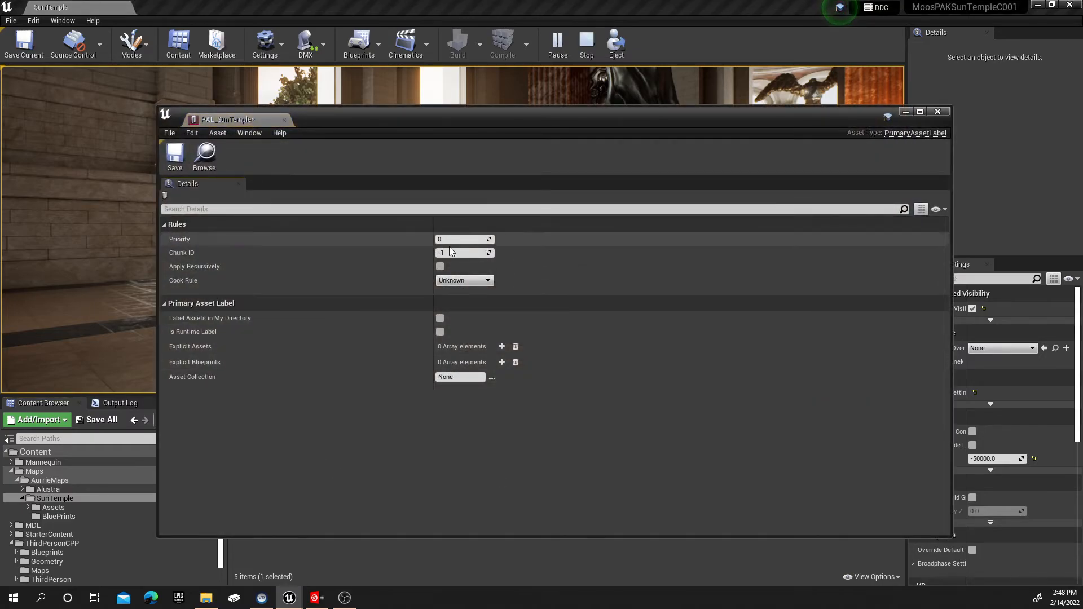
left_click(448, 252)
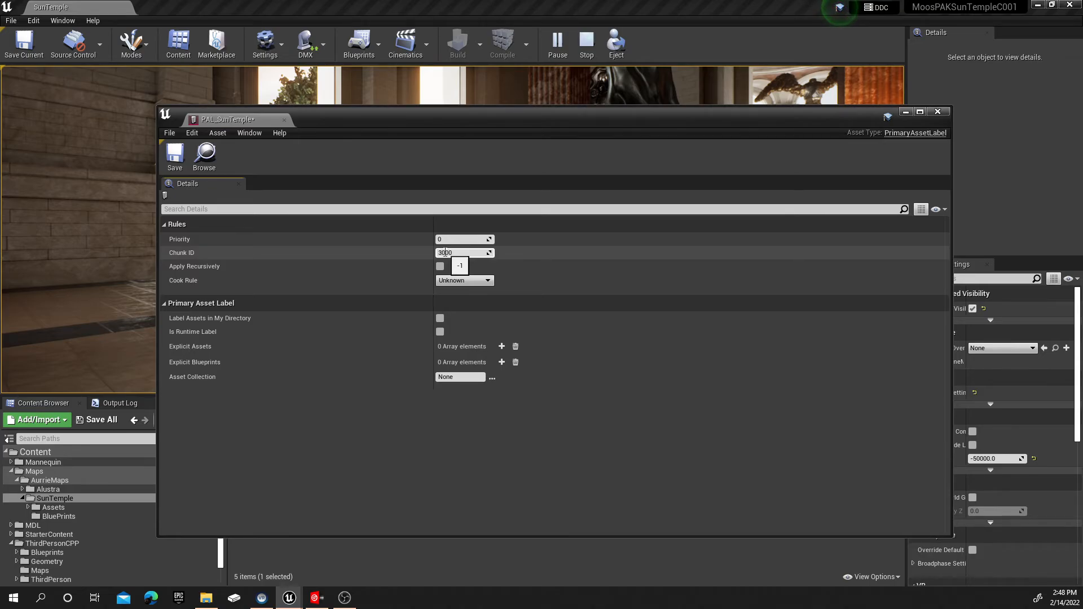
key("Return")
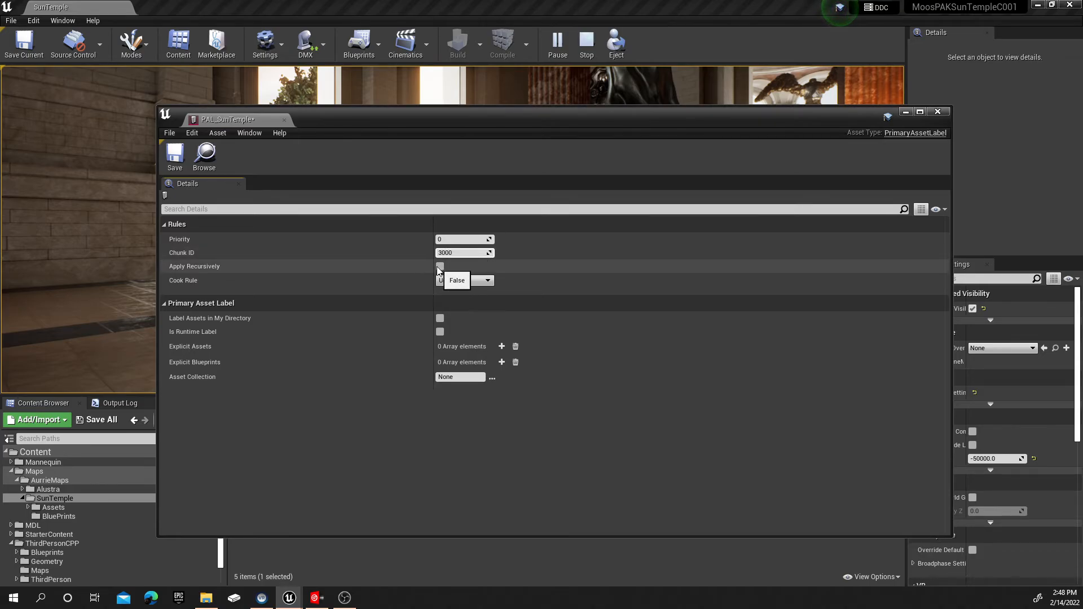
Enable Apply Recursively, add the SunTemple level to the label's Explicit Assets, and save and close PAL_SunTemple
left_click(499, 347)
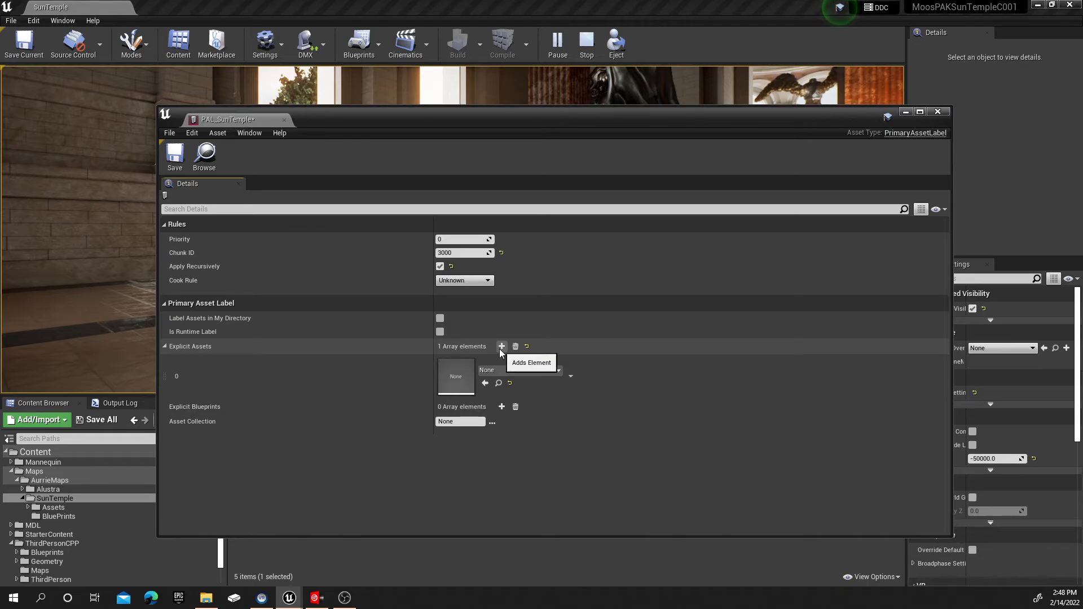
left_click(554, 371)
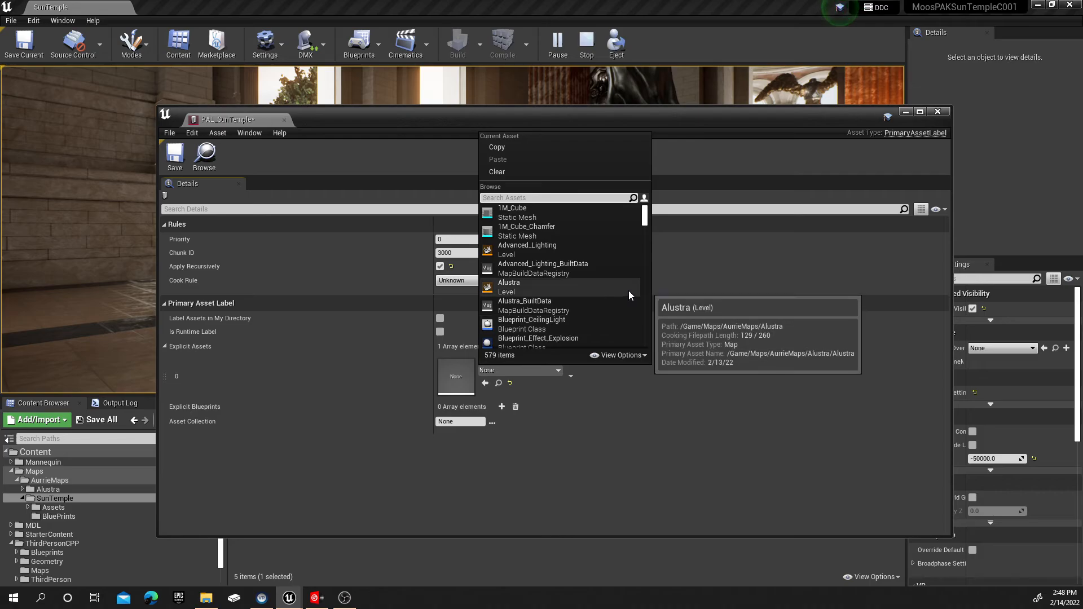
scroll(628, 265, "down", 1)
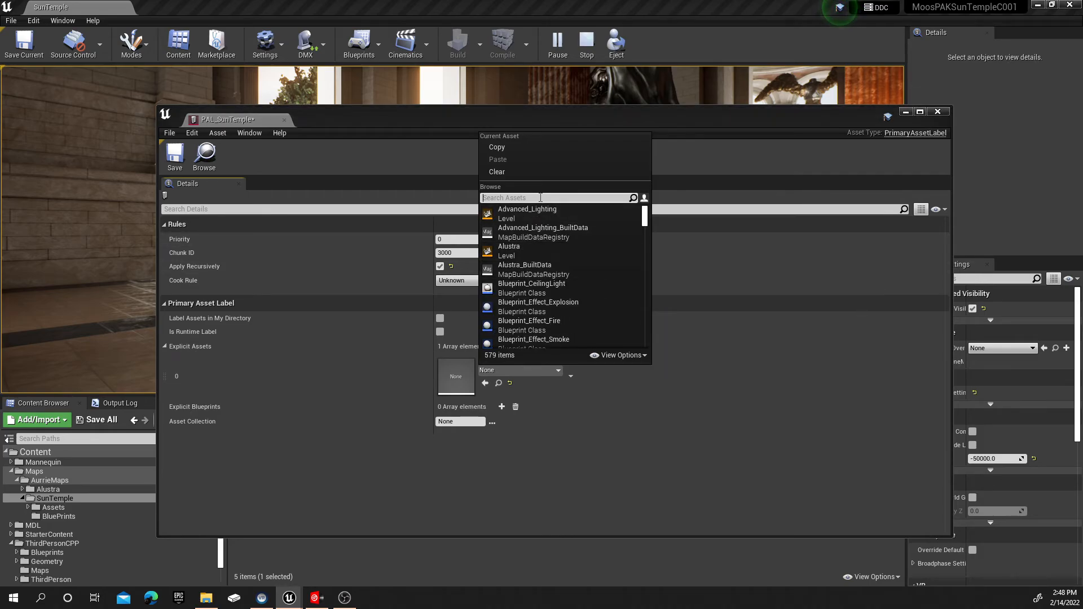
type("sun")
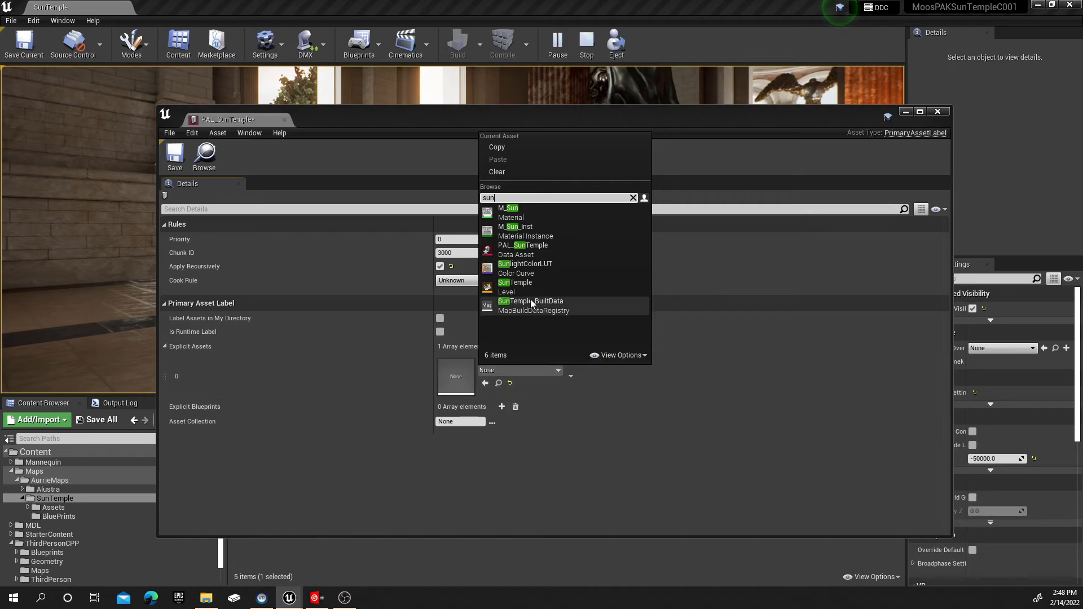
left_click(503, 285)
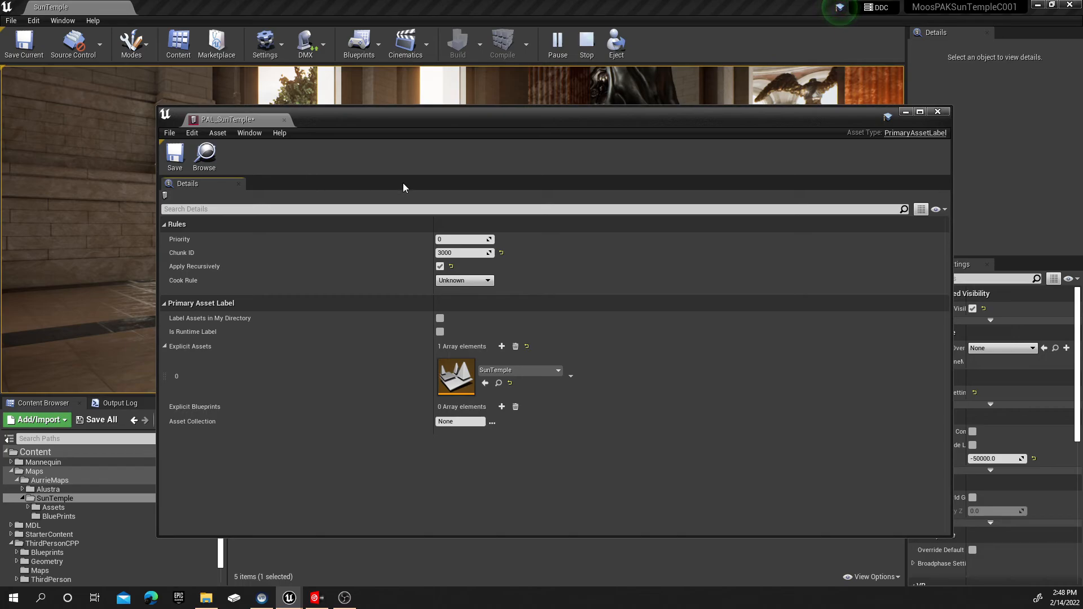
left_click(174, 161)
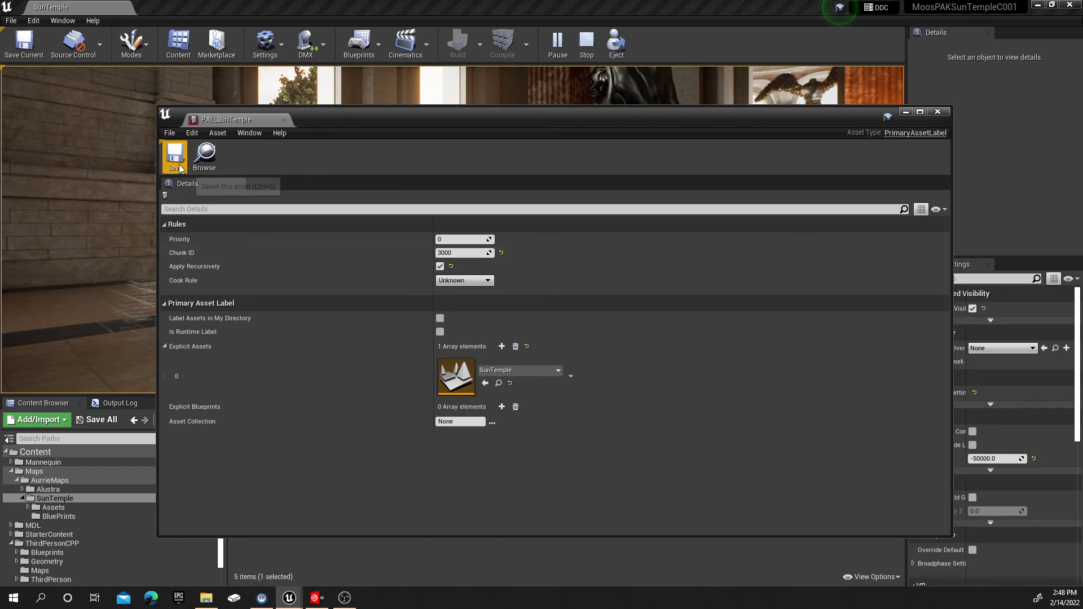
left_click(937, 112)
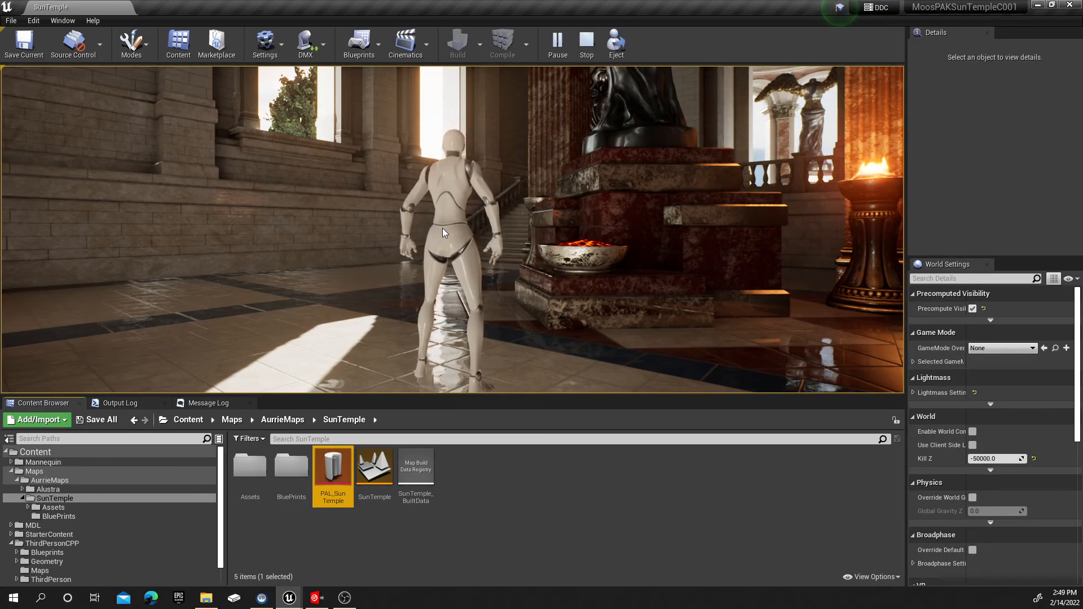
Walk the character through the temple to test the level, and end the play session
left_click(442, 228)
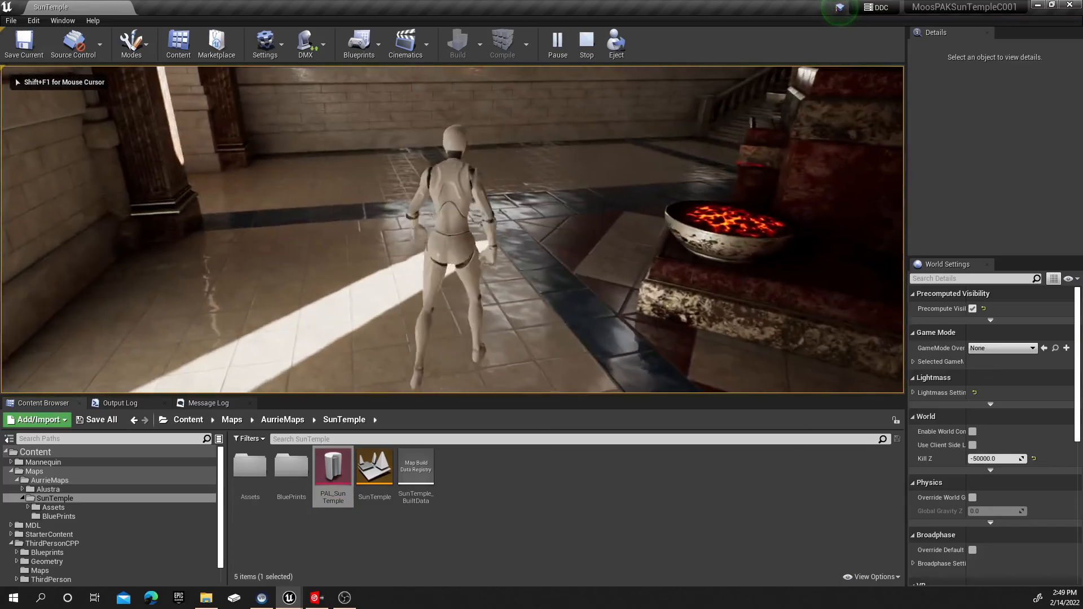
key("w")
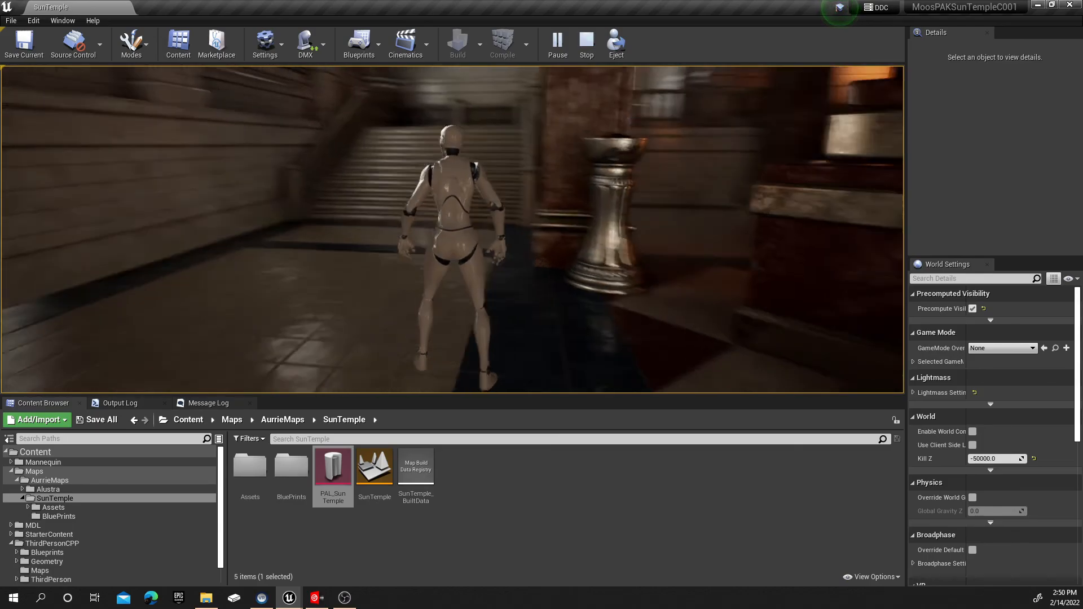
key("Escape")
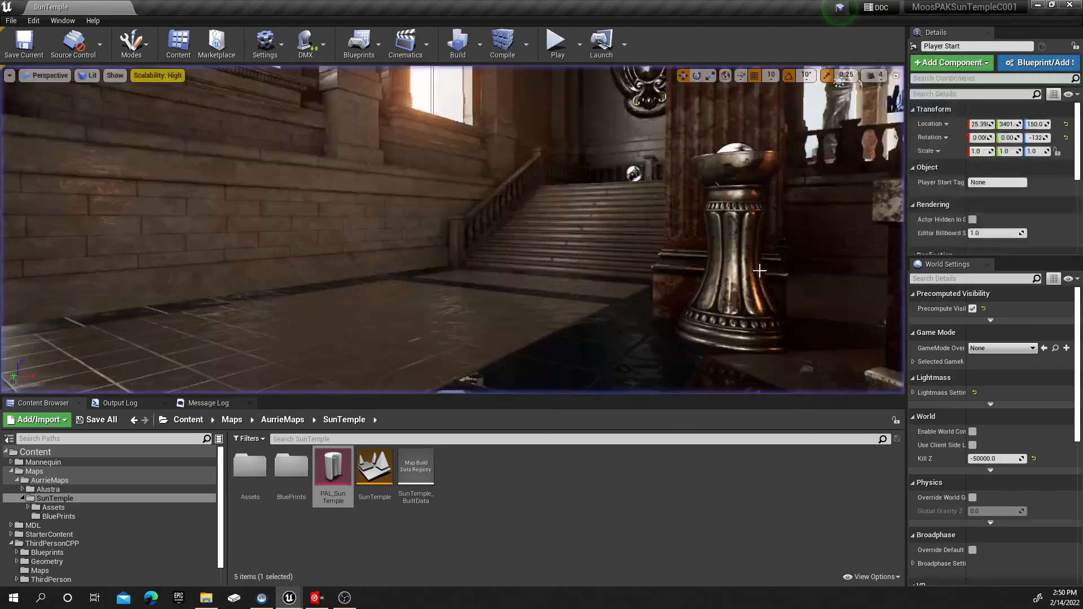